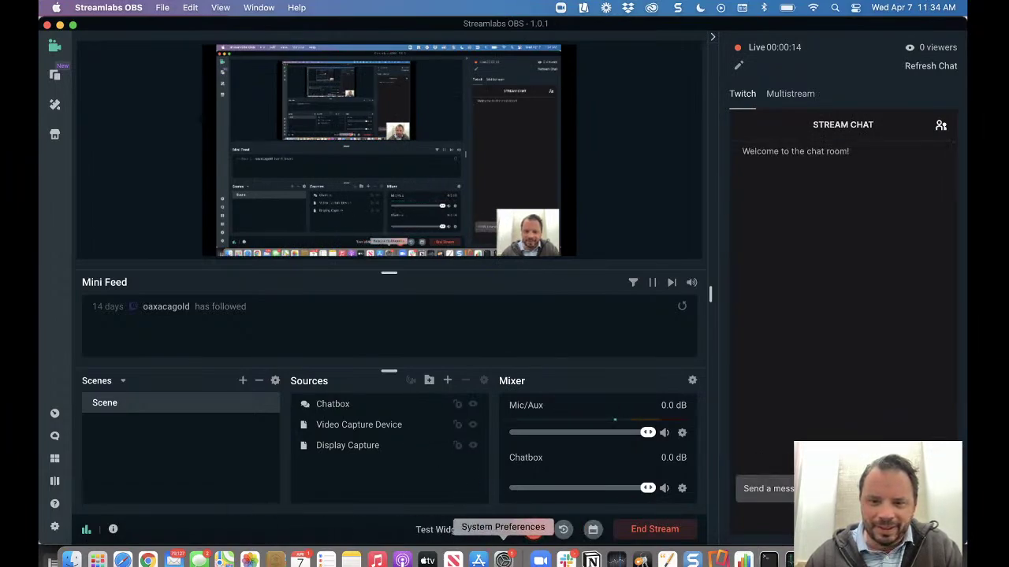
# - Bring up Notion on the File Upload checklist page and move its window aside
pyautogui.click(148, 558)
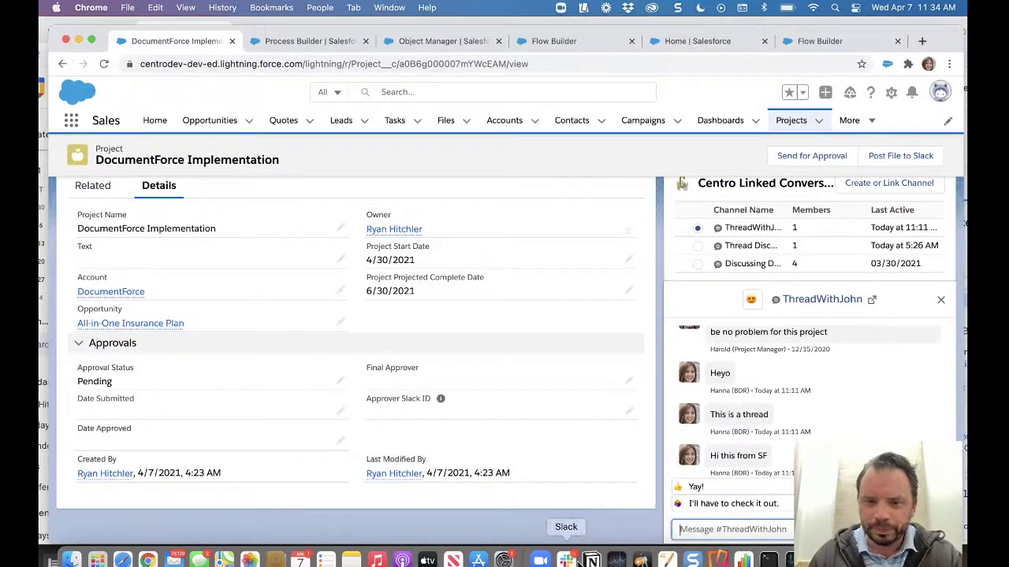
pyautogui.click(591, 558)
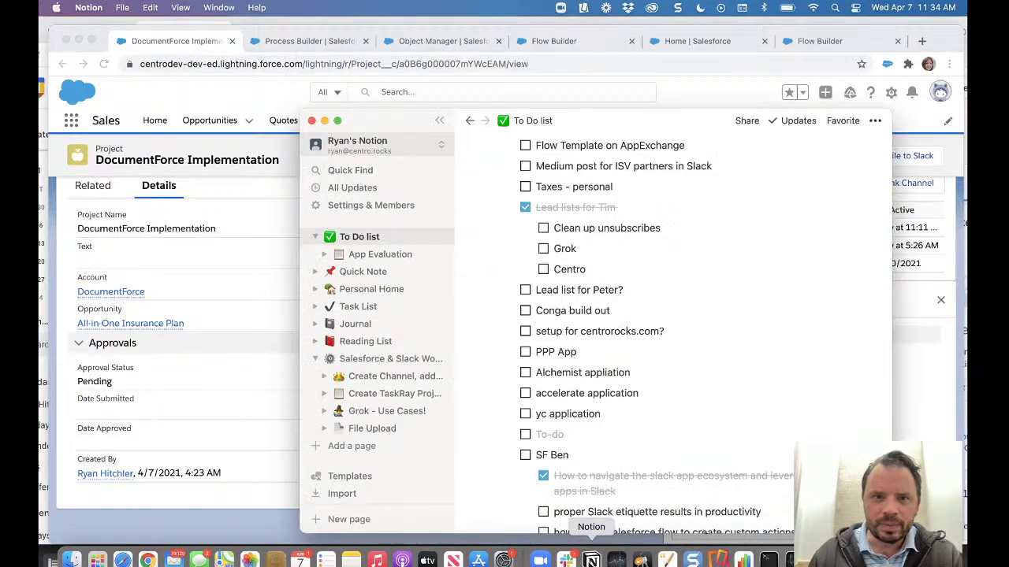
pyautogui.click(394, 376)
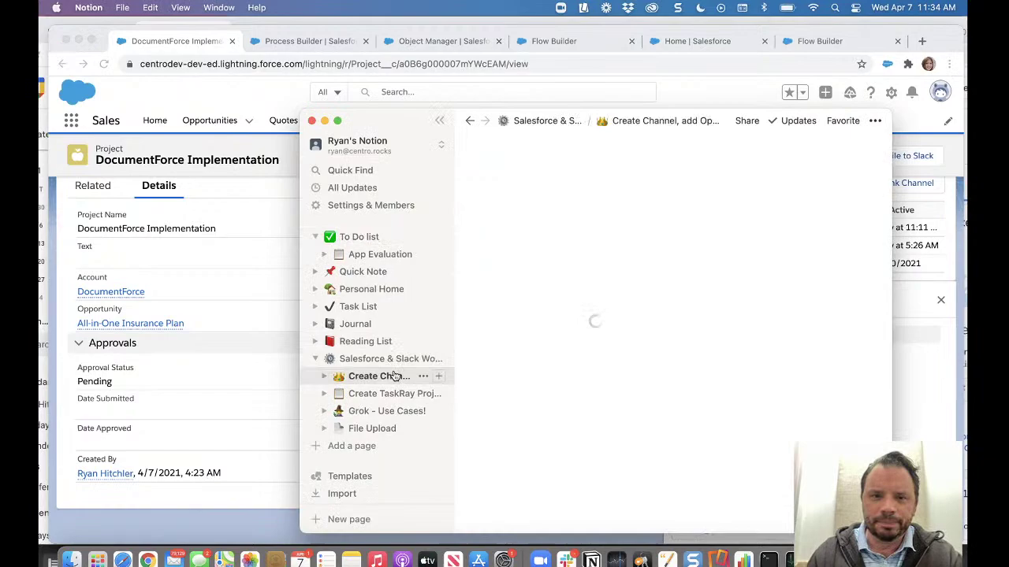
pyautogui.click(371, 428)
pyautogui.moveTo(403, 119); pyautogui.dragTo(279, 81)
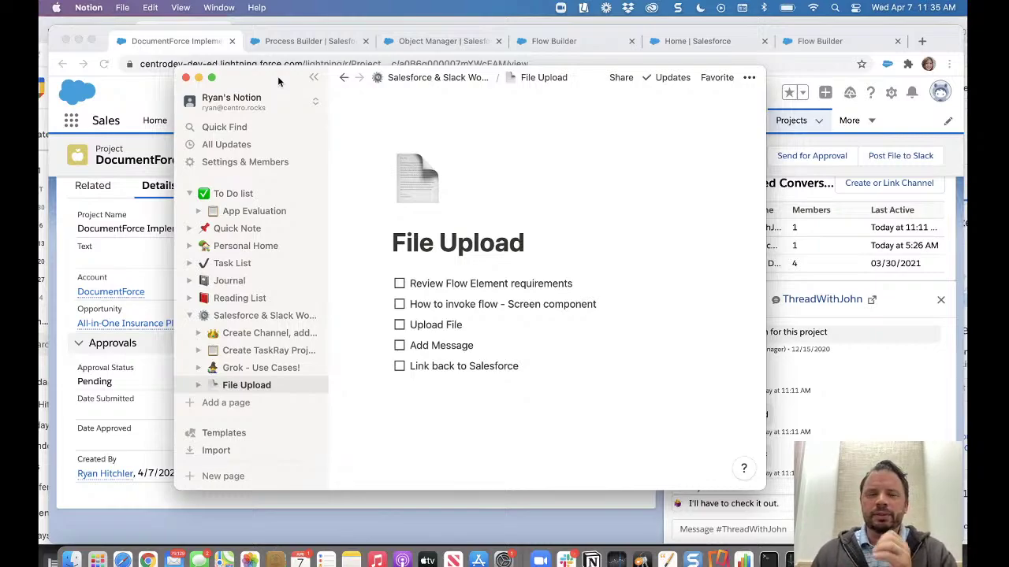
# - Go from the Salesforce project page to the Projects list and start a new project
pyautogui.click(435, 516)
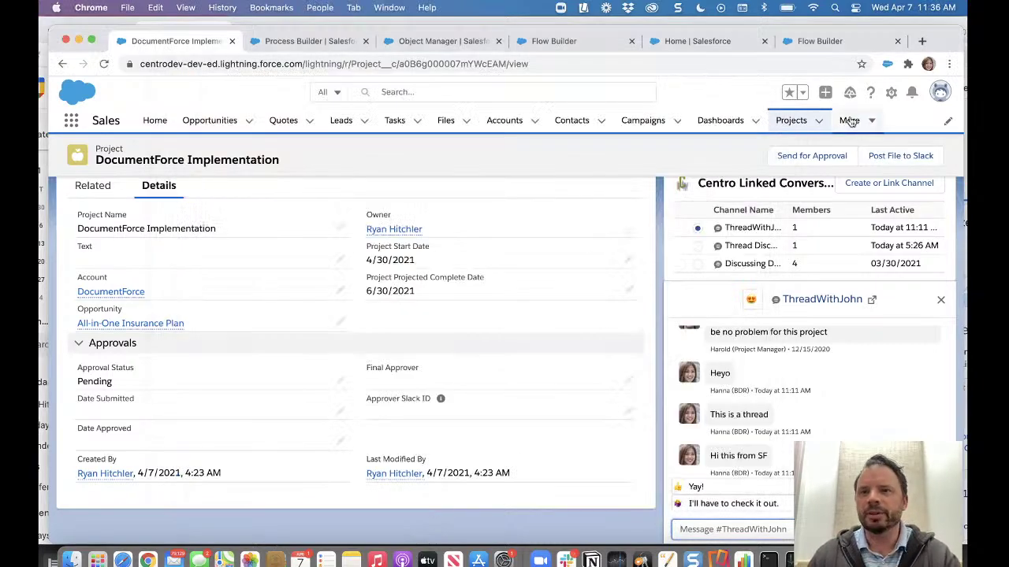
pyautogui.scroll(2, 567, 292)
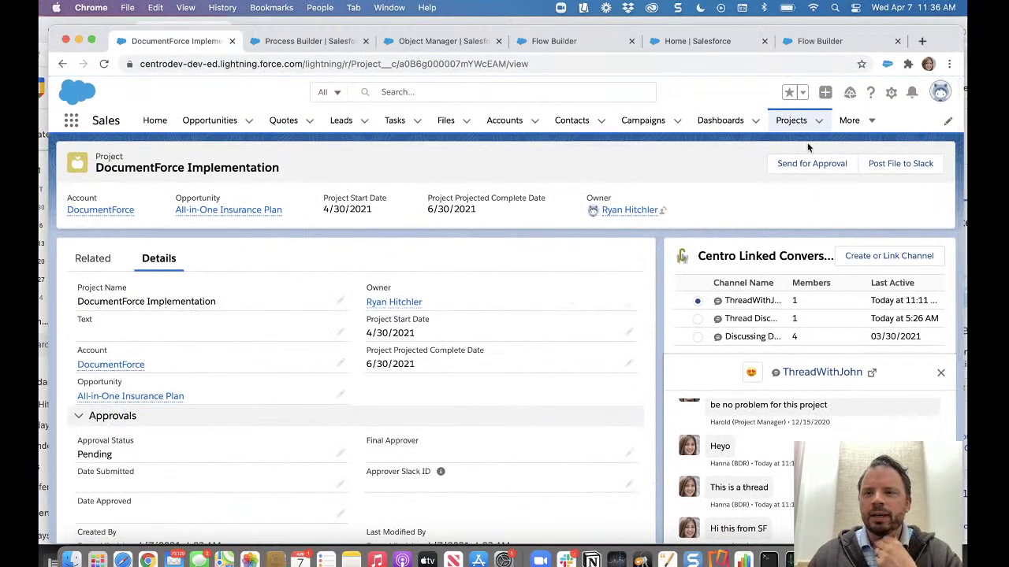
pyautogui.click(812, 121)
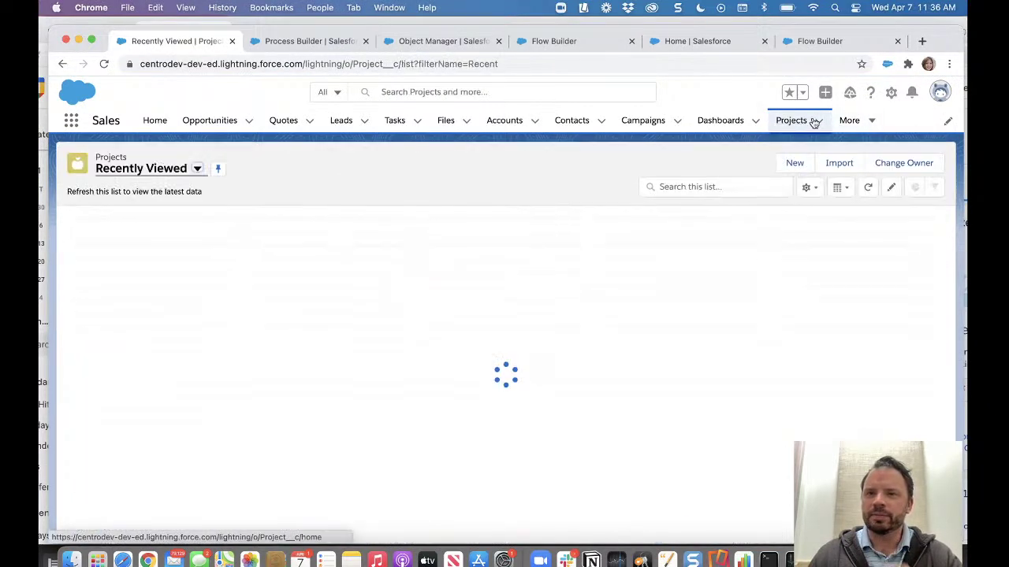
pyautogui.click(793, 164)
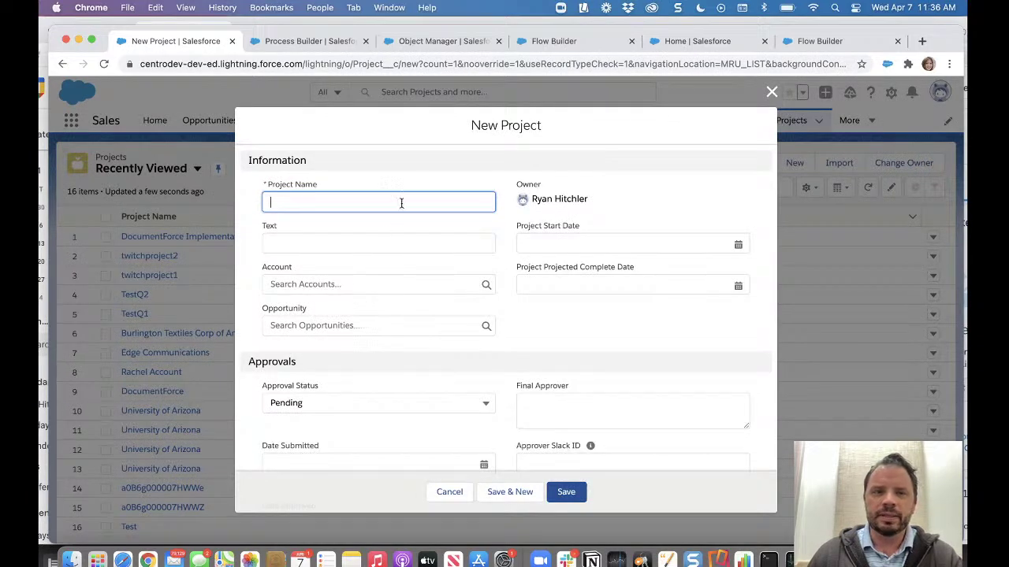
# - Enter 'DocumentForce Phase2' as the project name and move on to the Text field
pyautogui.click(401, 203)
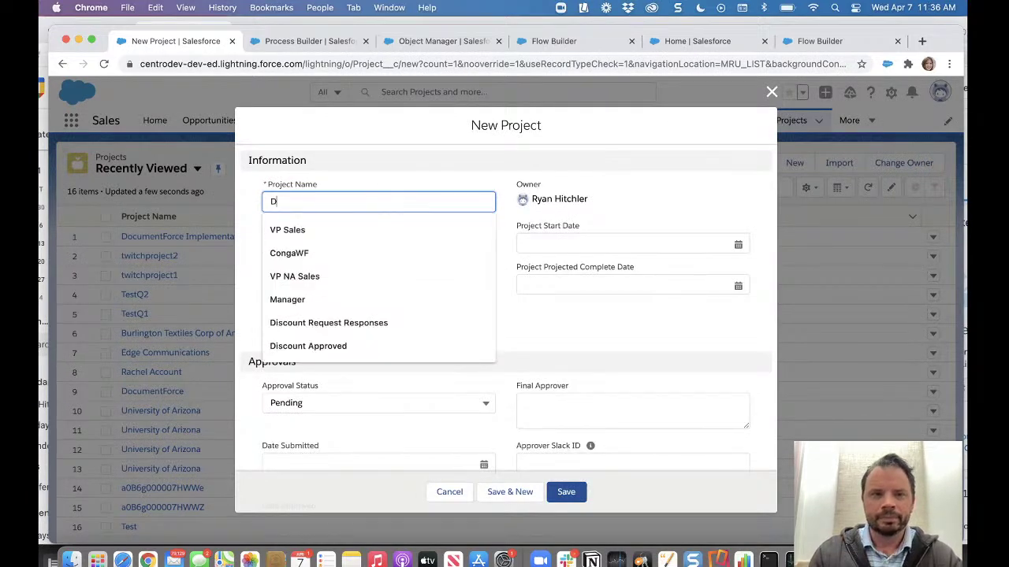
pyautogui.write('DocumentForce')
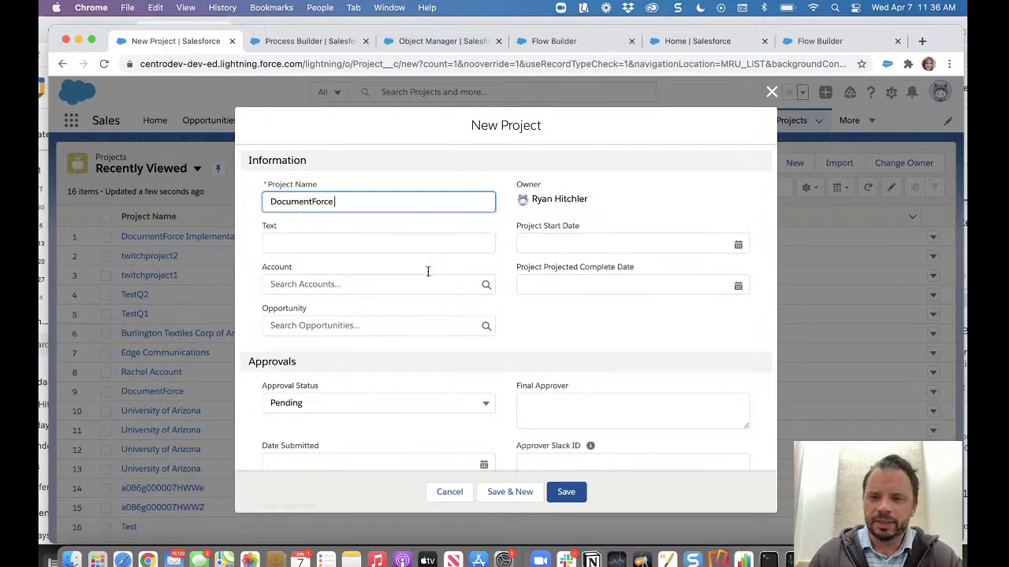
pyautogui.press('super+Tab')
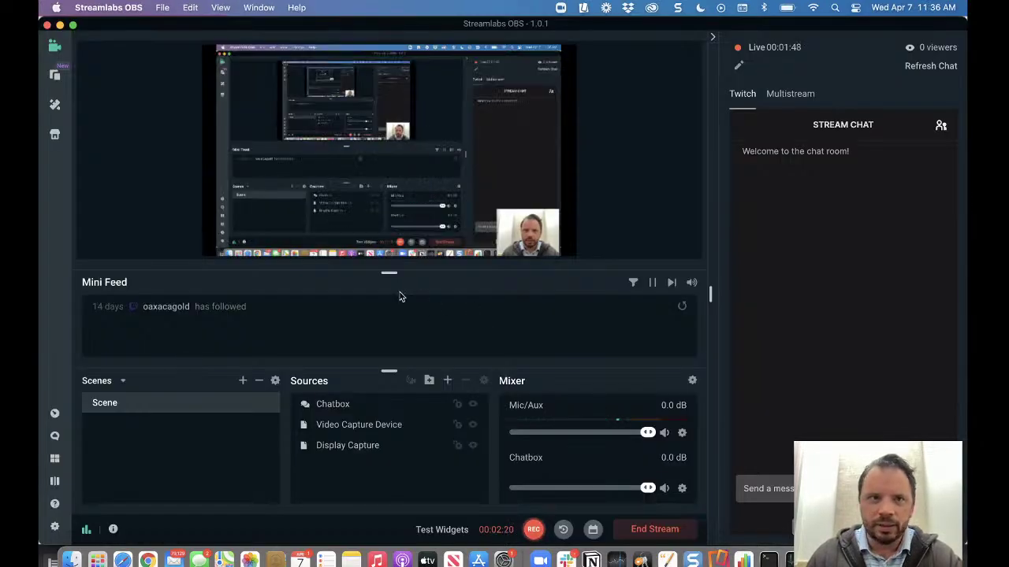
pyautogui.moveTo(104, 26); pyautogui.dragTo(104, 206)
pyautogui.click(299, 157)
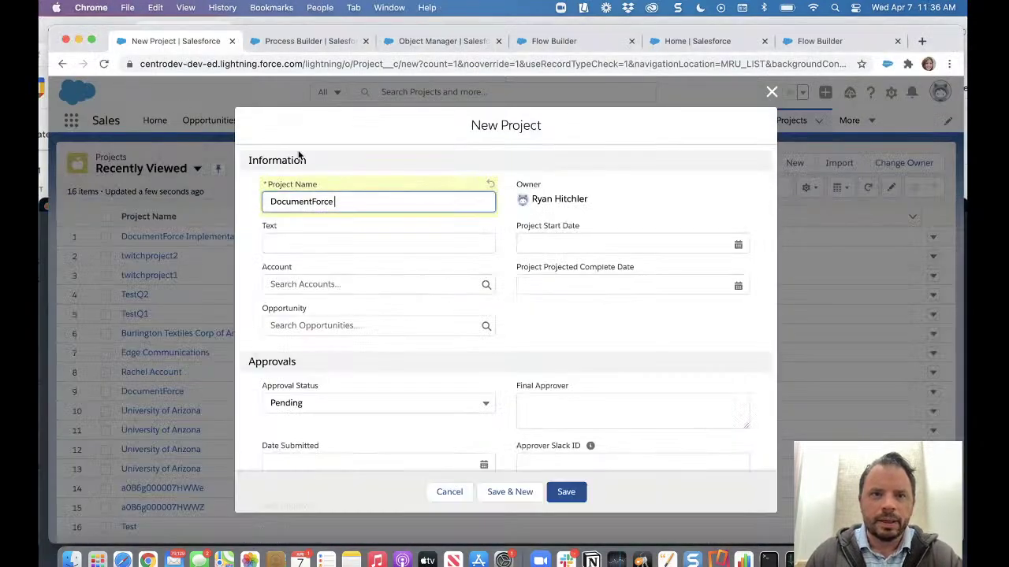
pyautogui.write('Phase2')
pyautogui.click(270, 243)
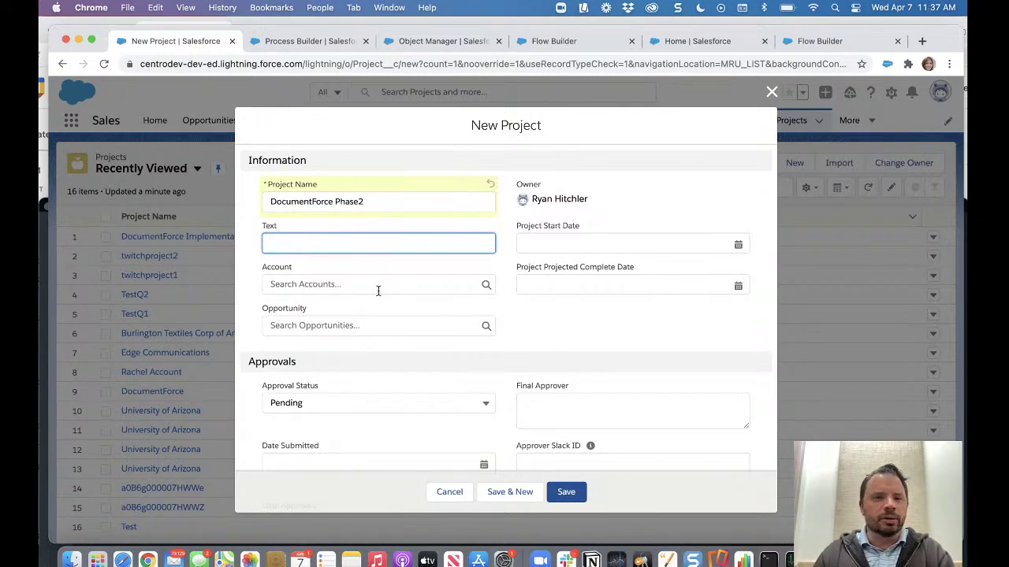
# - Link the project to account DocumentForce and opportunity DocumentForce - New Widget
pyautogui.press('Tab')
pyautogui.click(394, 285)
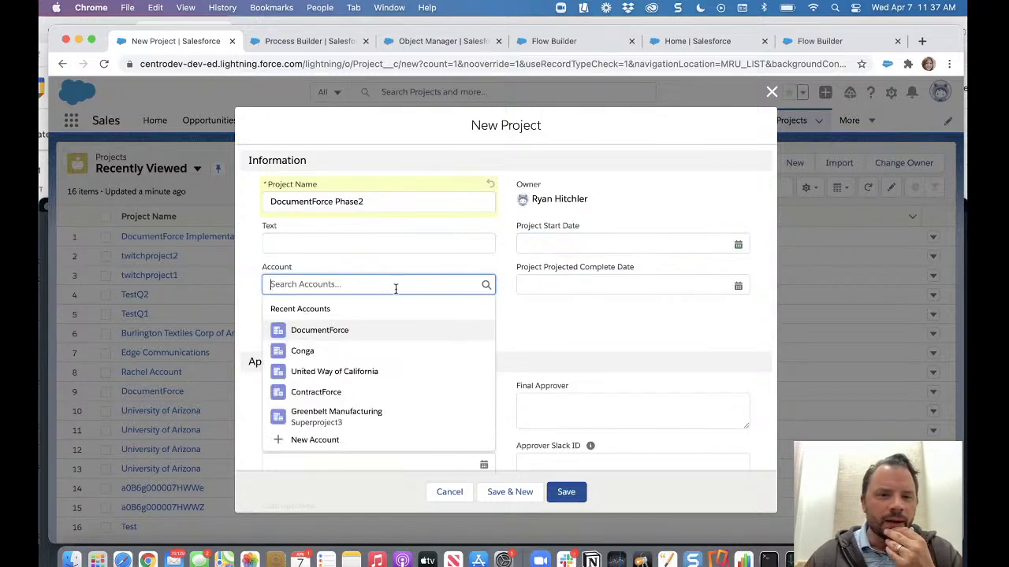
pyautogui.click(354, 331)
pyautogui.click(364, 325)
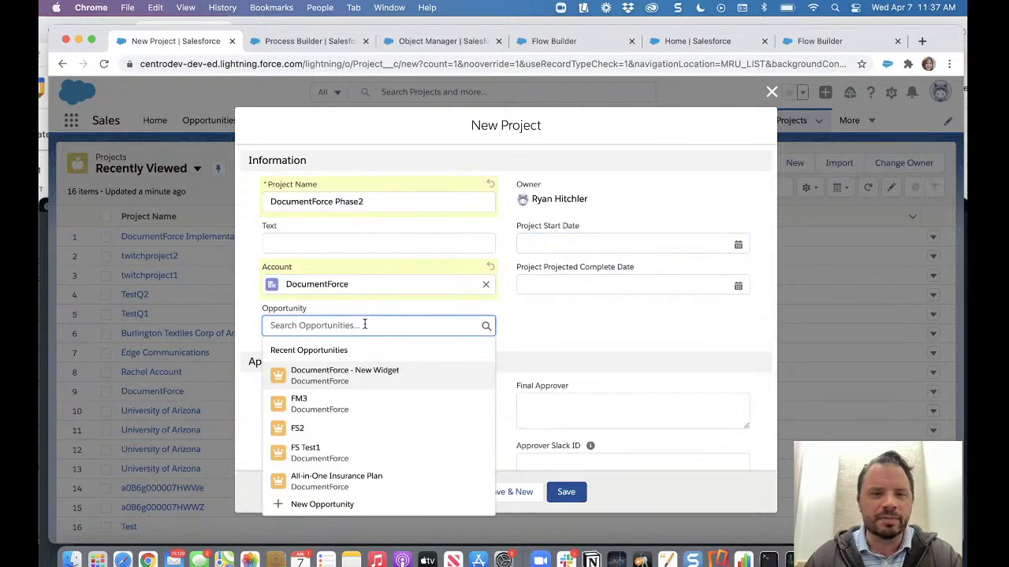
pyautogui.click(362, 377)
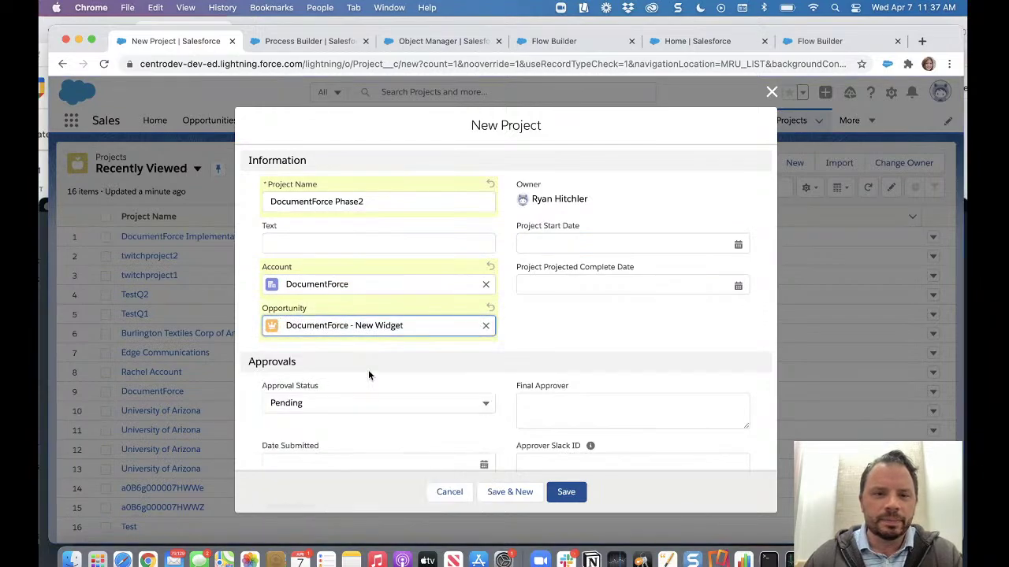
# - Set start date 4/10/2021 and projected completion 4/30/2021, then save the project
pyautogui.click(737, 243)
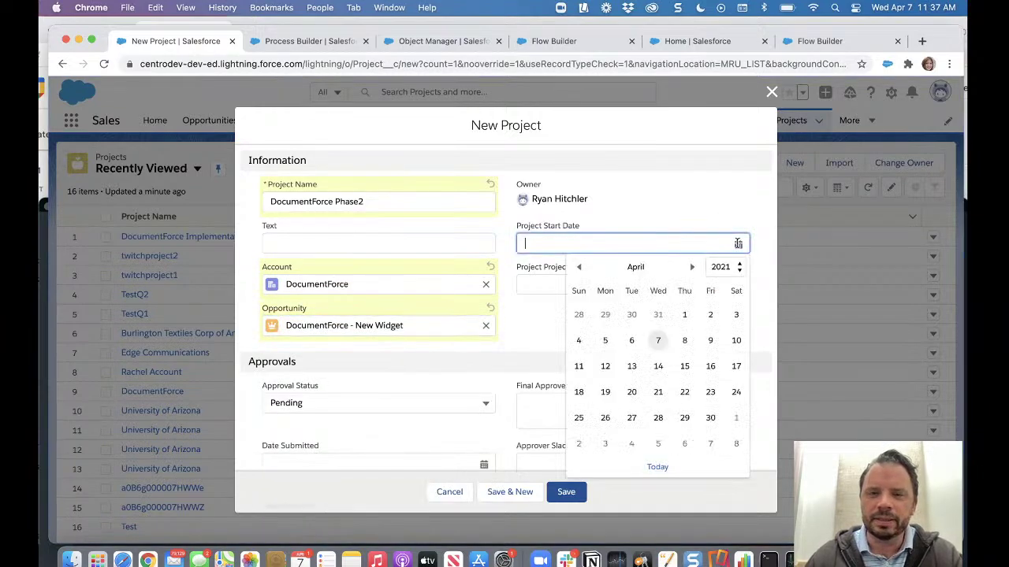
pyautogui.click(736, 343)
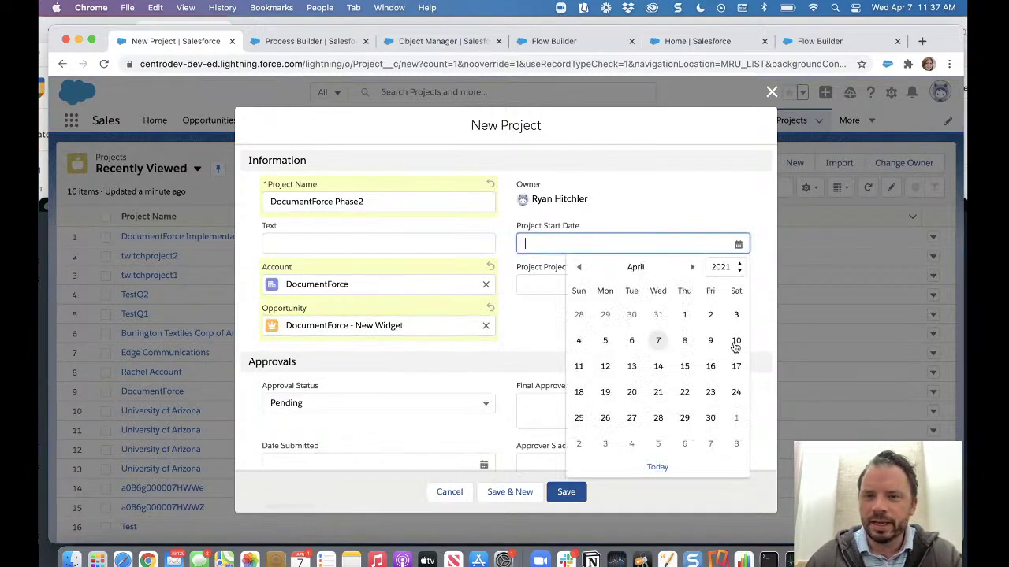
pyautogui.click(701, 285)
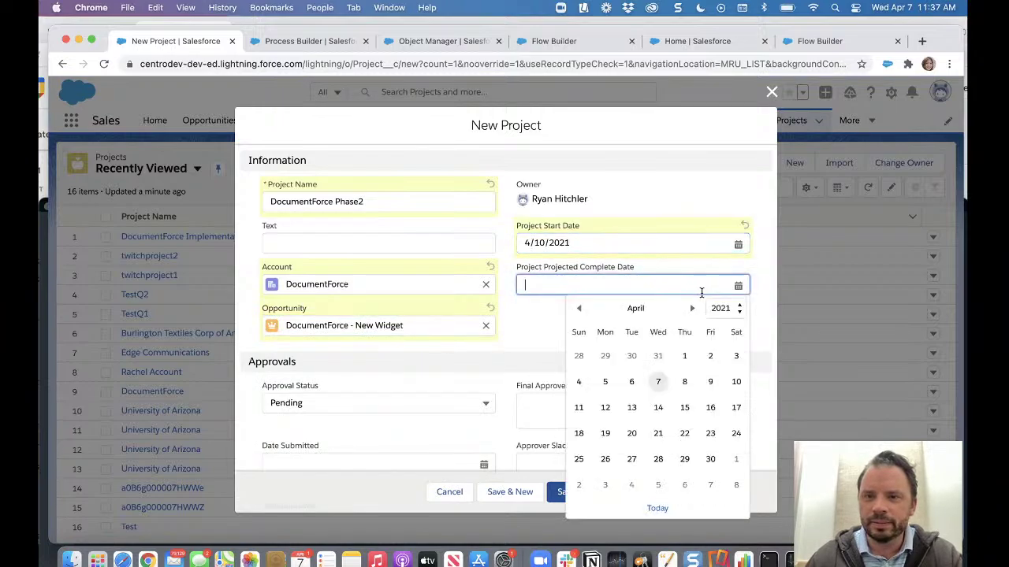
pyautogui.click(710, 460)
pyautogui.scroll(-1, 630, 394)
pyautogui.click(567, 493)
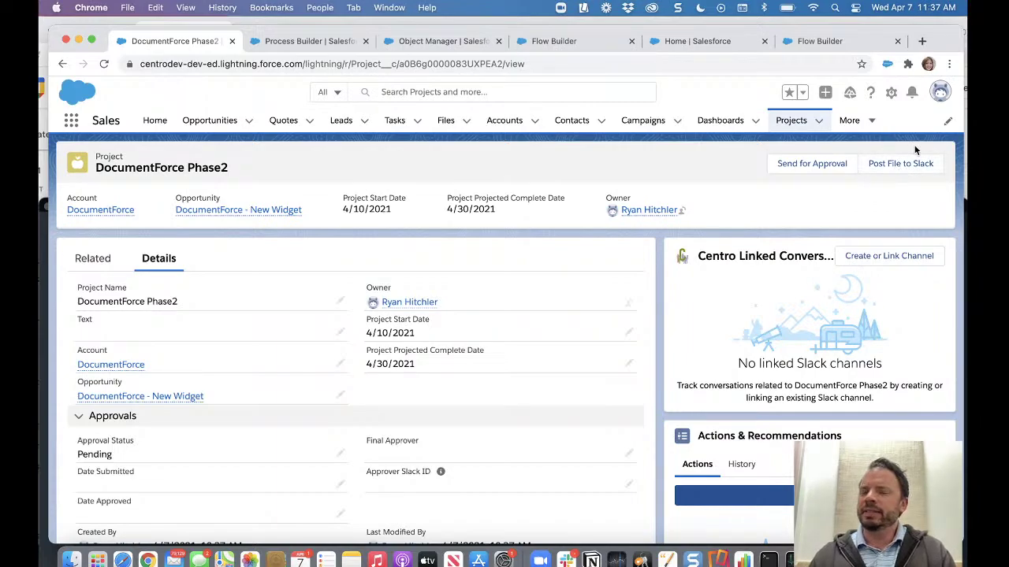
# - Launch Post File to Slack and upload the Statement of Work Example PDF
pyautogui.click(885, 167)
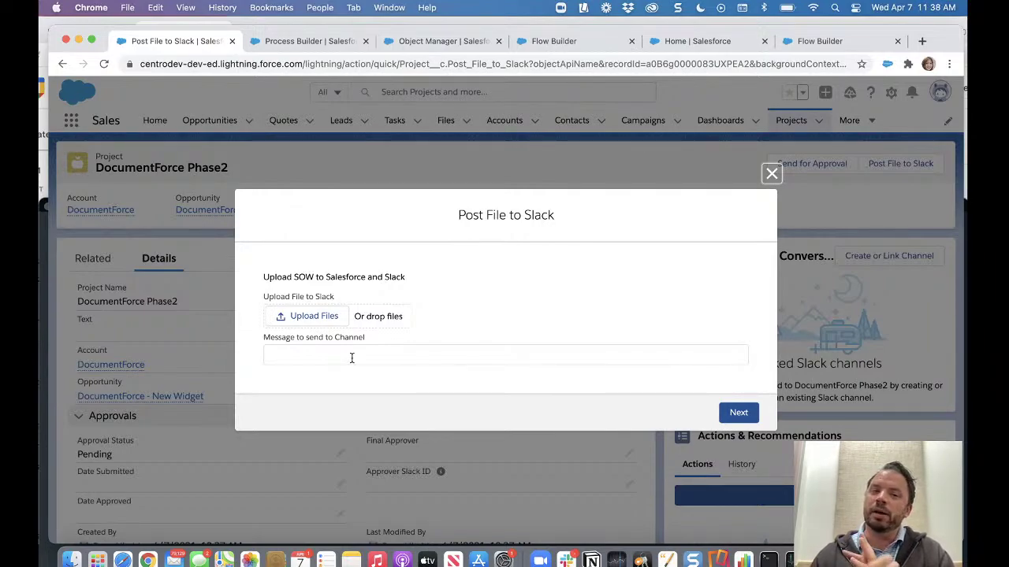
pyautogui.click(329, 319)
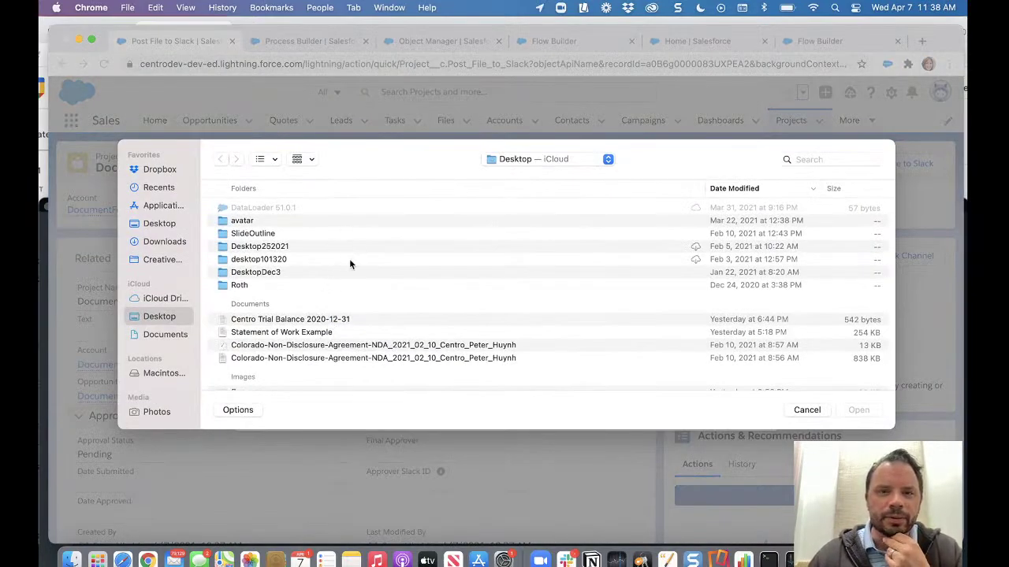
pyautogui.scroll(-5, 349, 264)
pyautogui.click(332, 290)
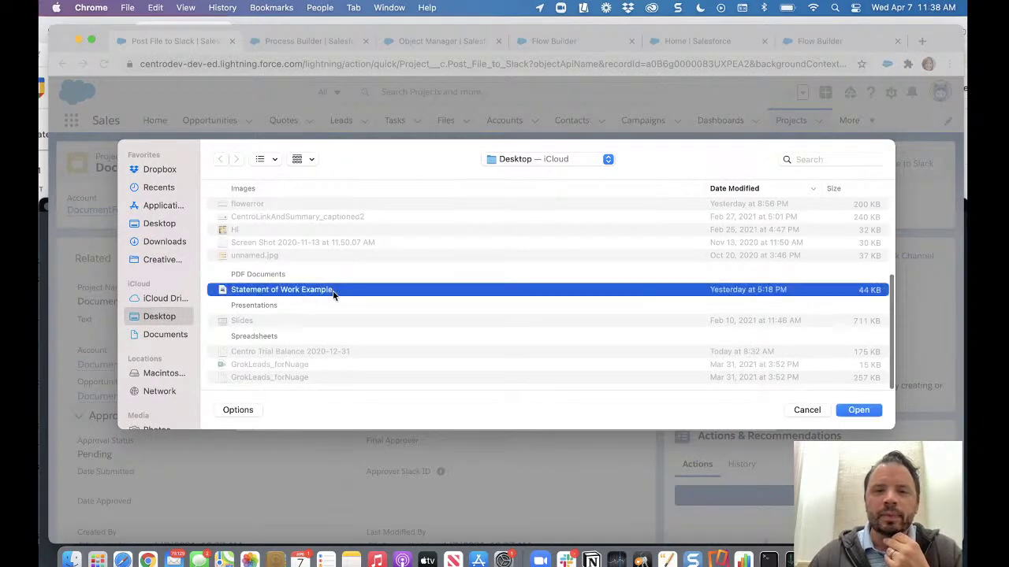
pyautogui.click(858, 409)
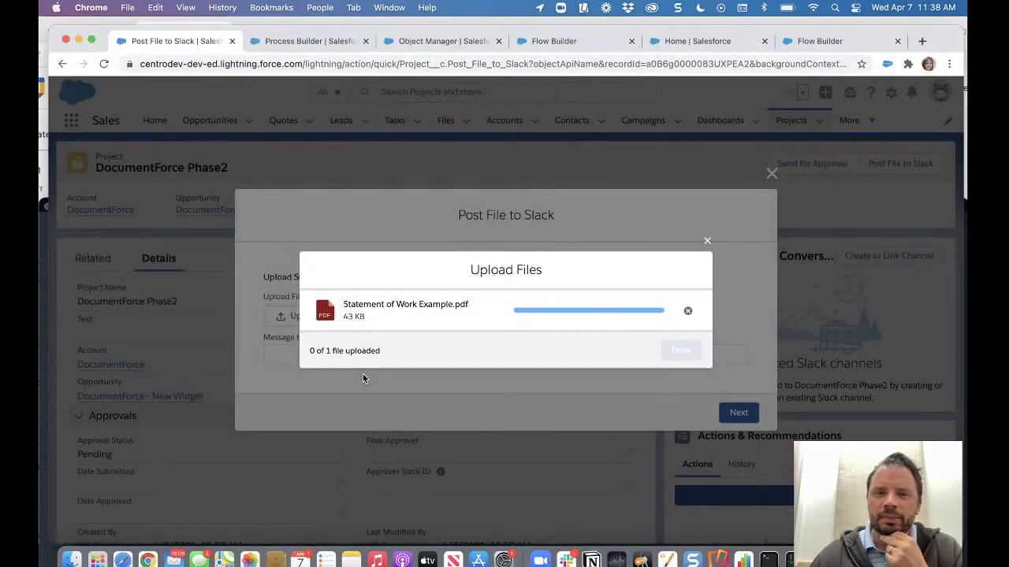
pyautogui.click(681, 352)
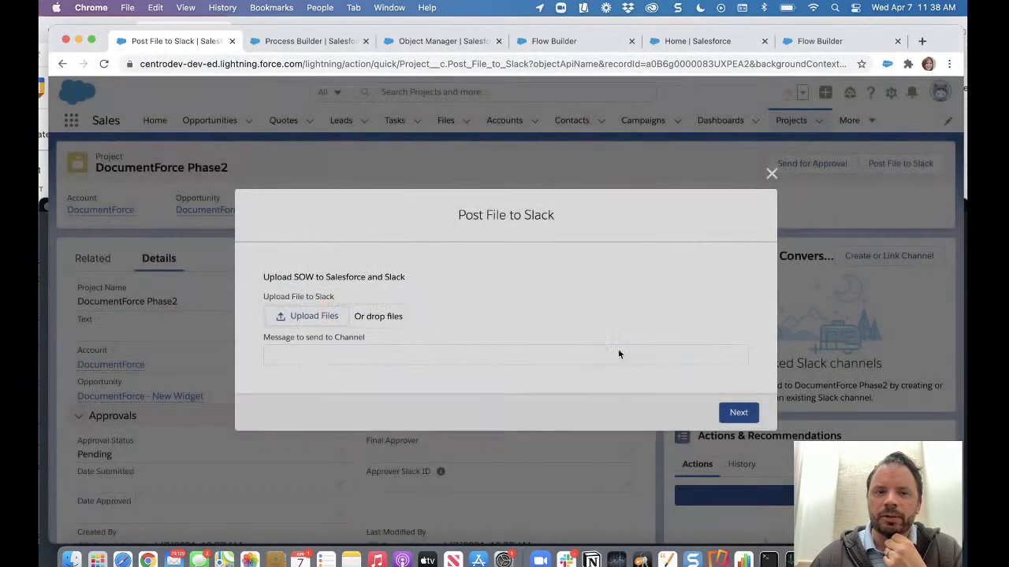
# - Write the message 'Hey please look at this SOW for DF and discuss' and submit
pyautogui.click(417, 356)
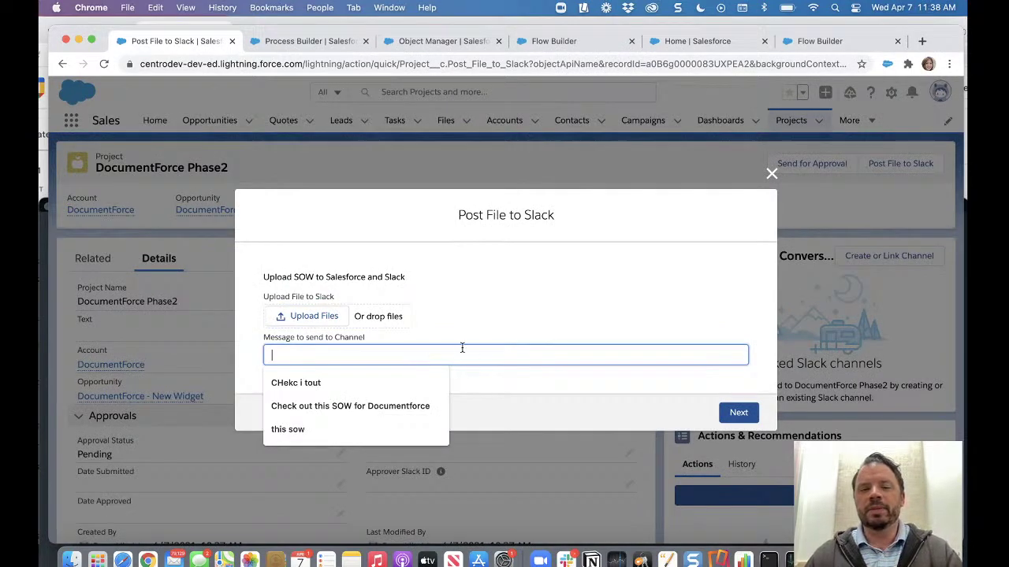
pyautogui.write('Hey ')
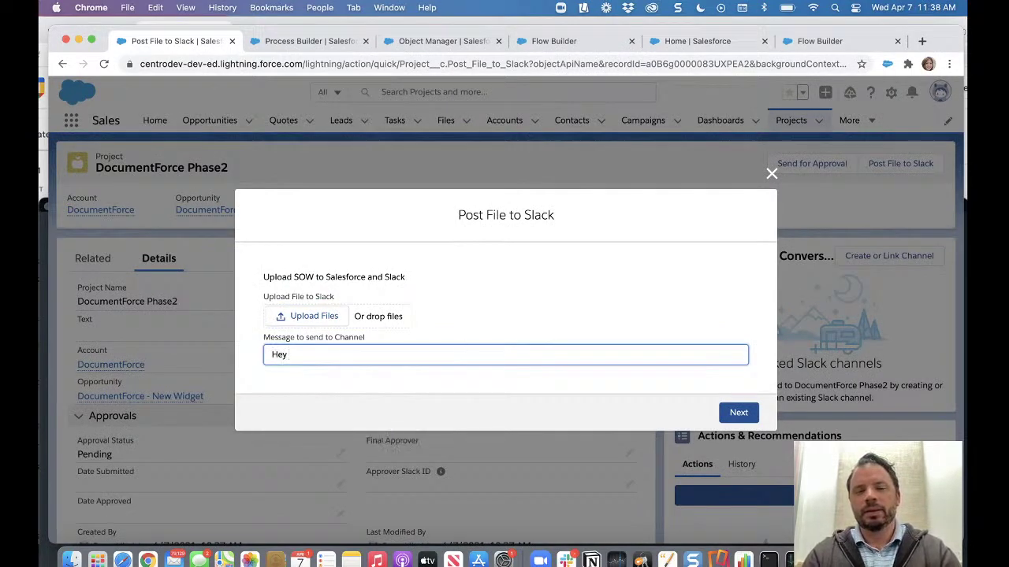
pyautogui.write('please lo')
pyautogui.write('ok at this SO')
pyautogui.write('QW')
pyautogui.press('BackSpace')
pyautogui.press('BackSpace')
pyautogui.write('W for ')
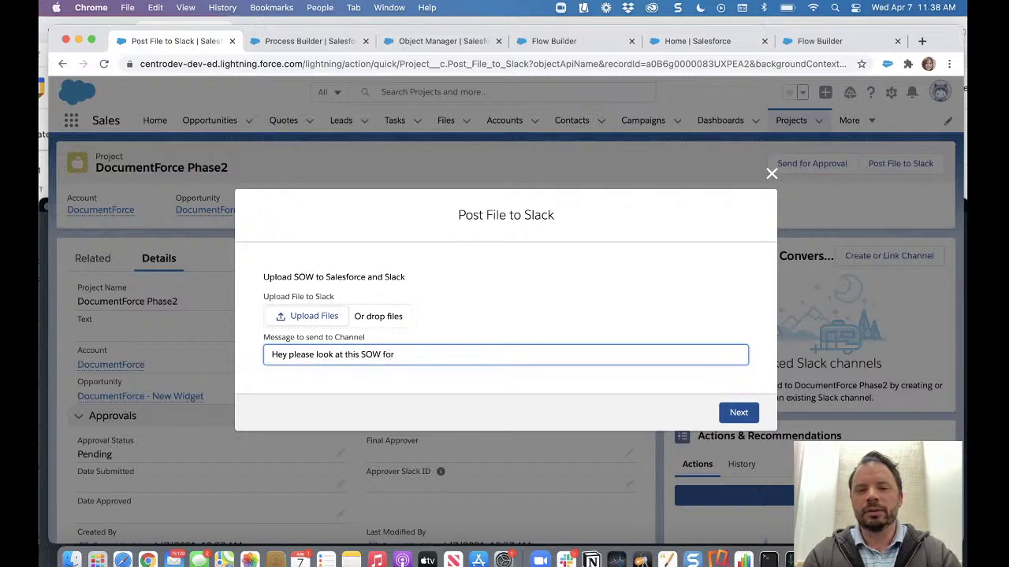
pyautogui.write('DF and s')
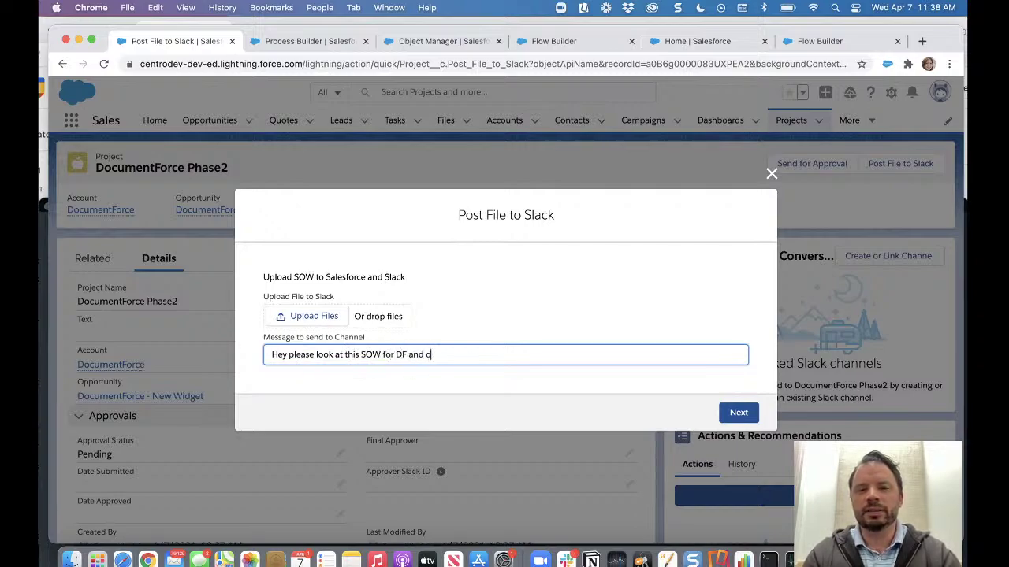
pyautogui.write('iscuss')
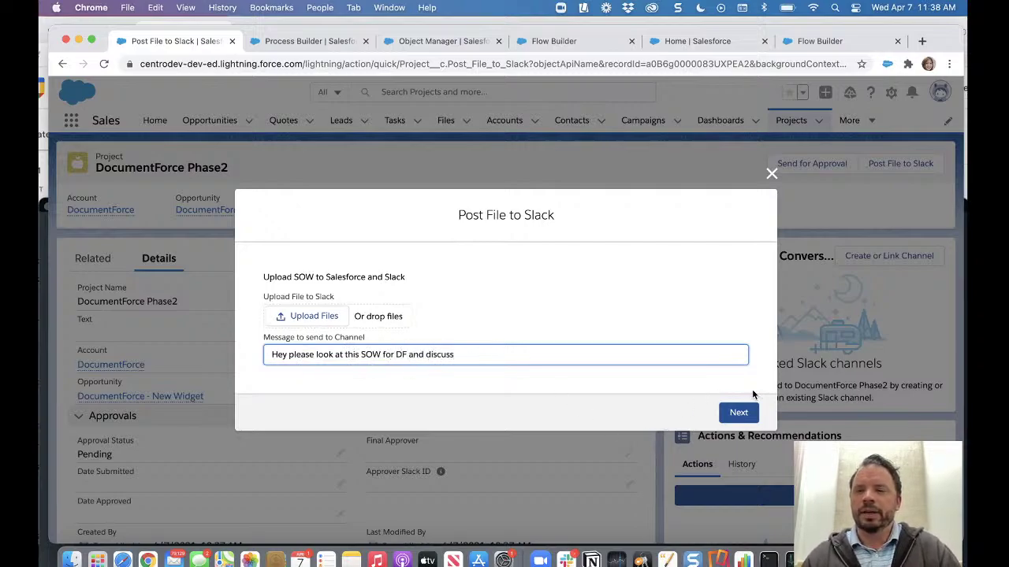
pyautogui.click(739, 413)
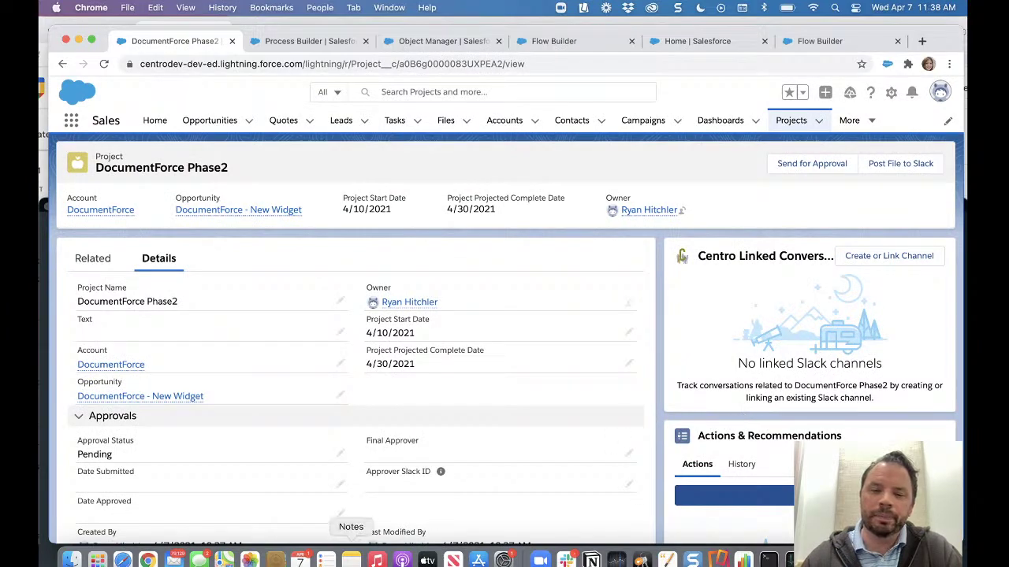
# - In Slack's #projects_channel, preview the Statement of Work Example PDF and close it
pyautogui.click(569, 558)
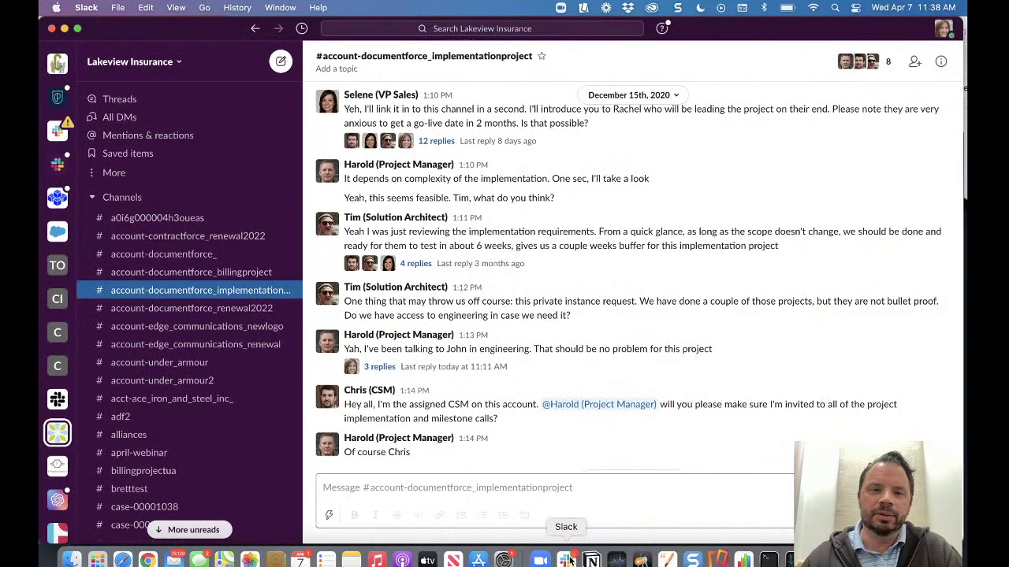
pyautogui.click(195, 533)
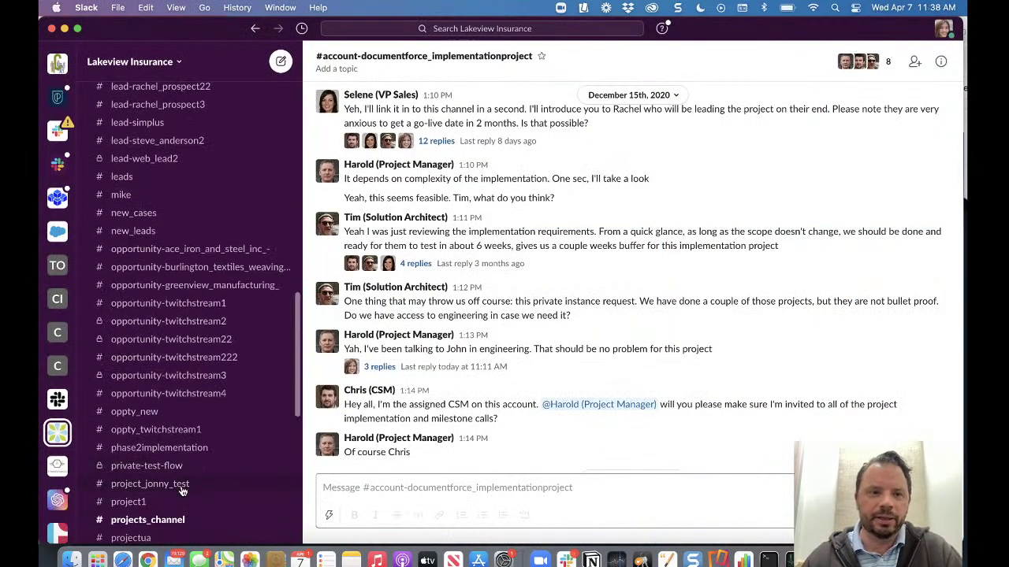
pyautogui.click(188, 523)
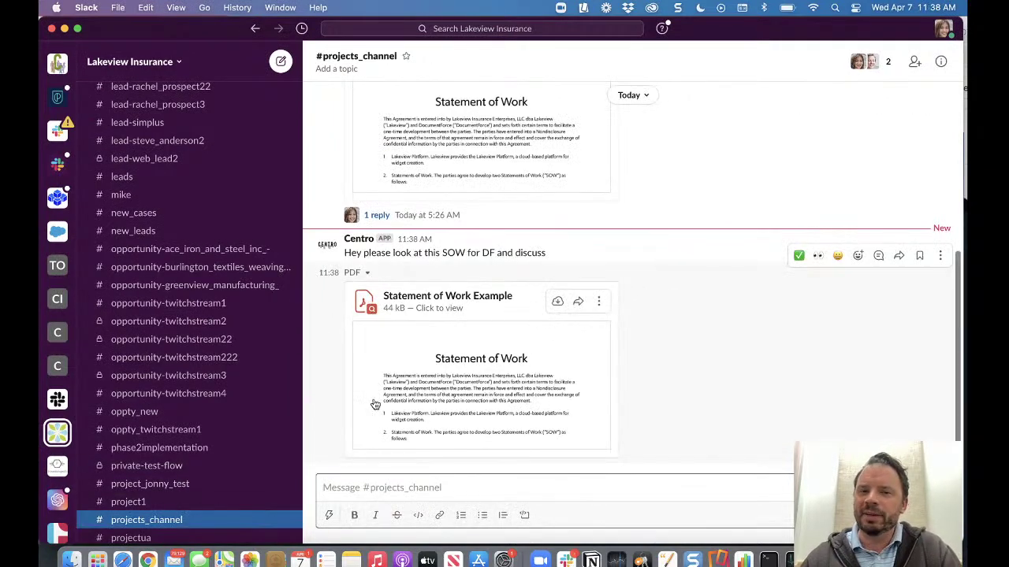
pyautogui.click(462, 367)
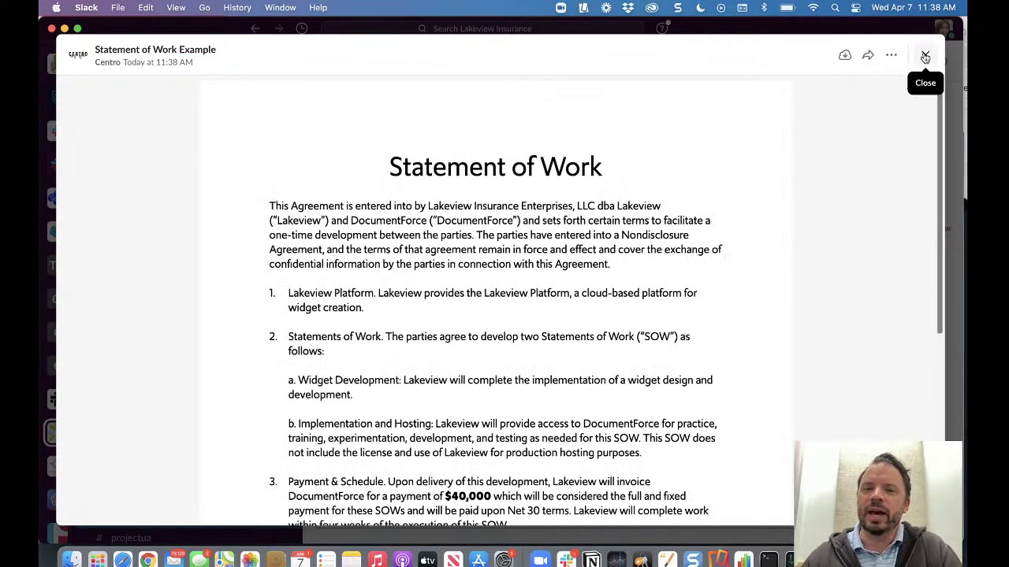
pyautogui.click(926, 57)
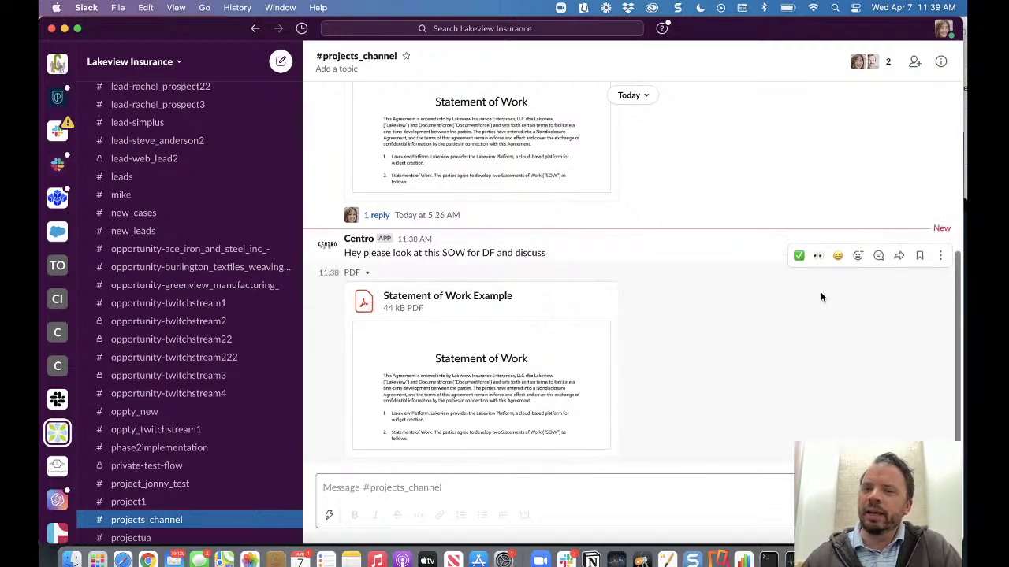
# - Reply in thread: 'Looks good but what about X', 'Did you think of Y', 'Otherwise lets go'
pyautogui.click(878, 256)
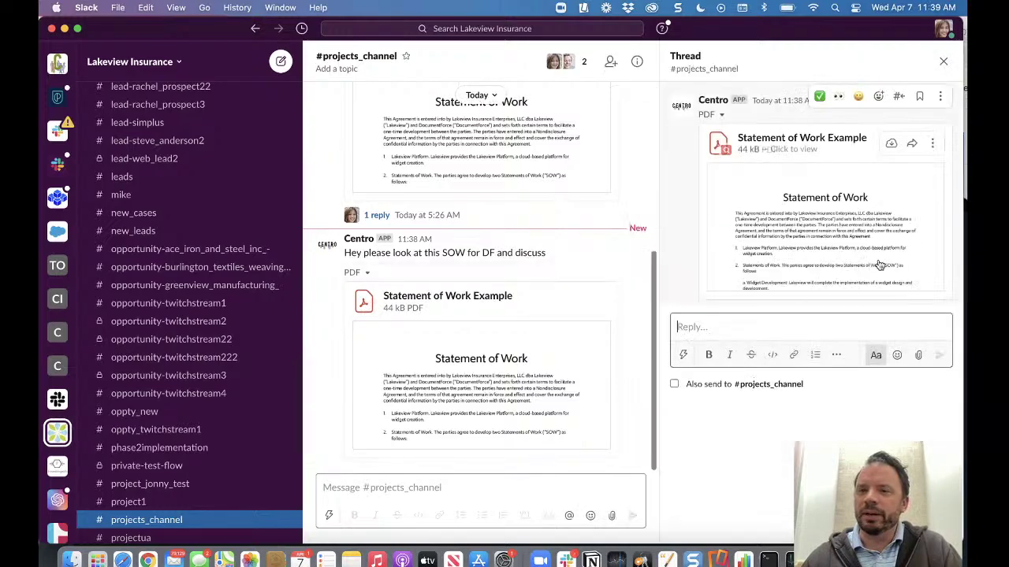
pyautogui.write('Looks good but what')
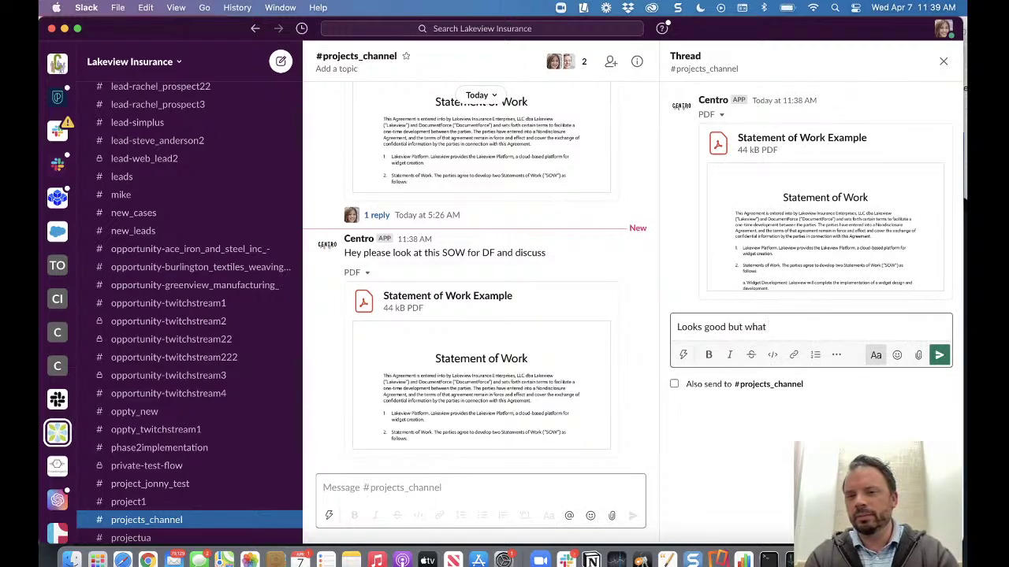
pyautogui.write(' aobout X')
pyautogui.press('Return')
pyautogui.write('Did you ')
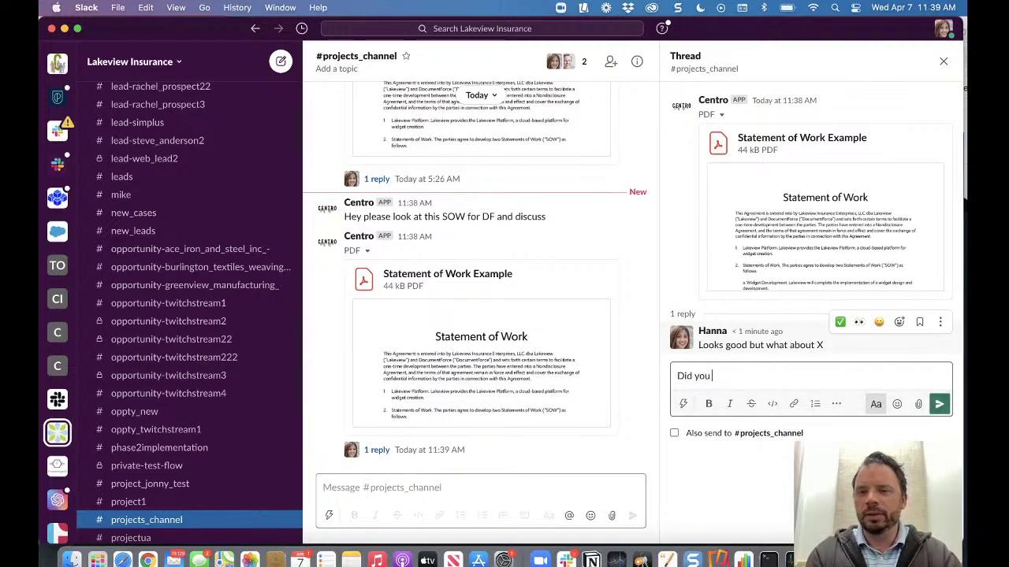
pyautogui.write('think of Y')
pyautogui.press('Return')
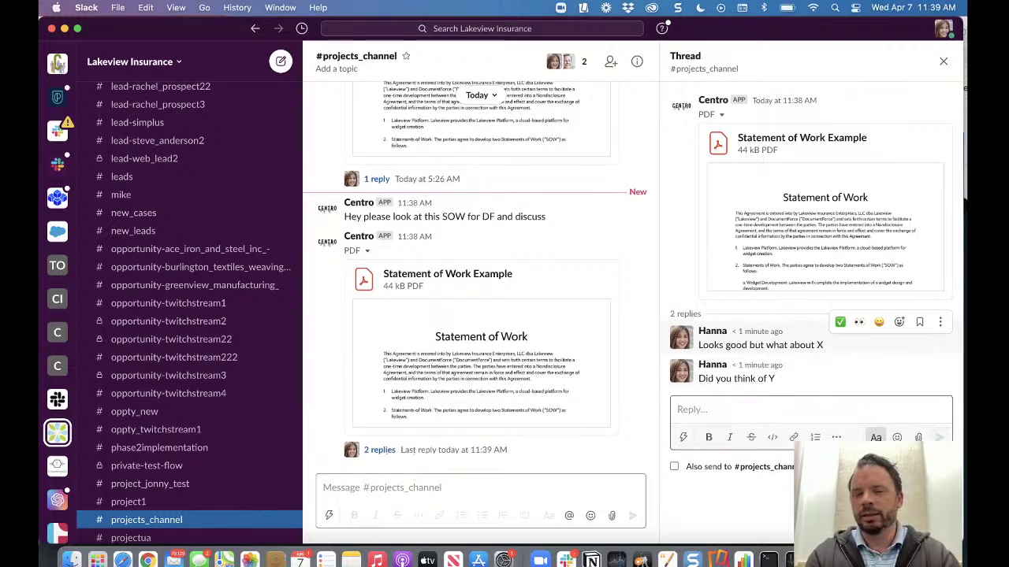
pyautogui.write('Otherwise lets go')
pyautogui.press('Return')
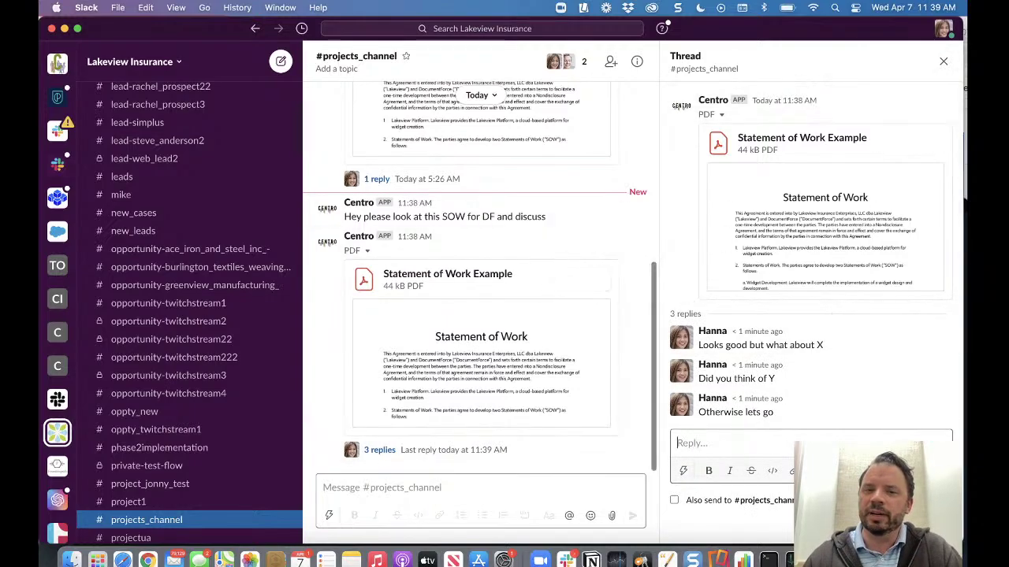
pyautogui.click(942, 61)
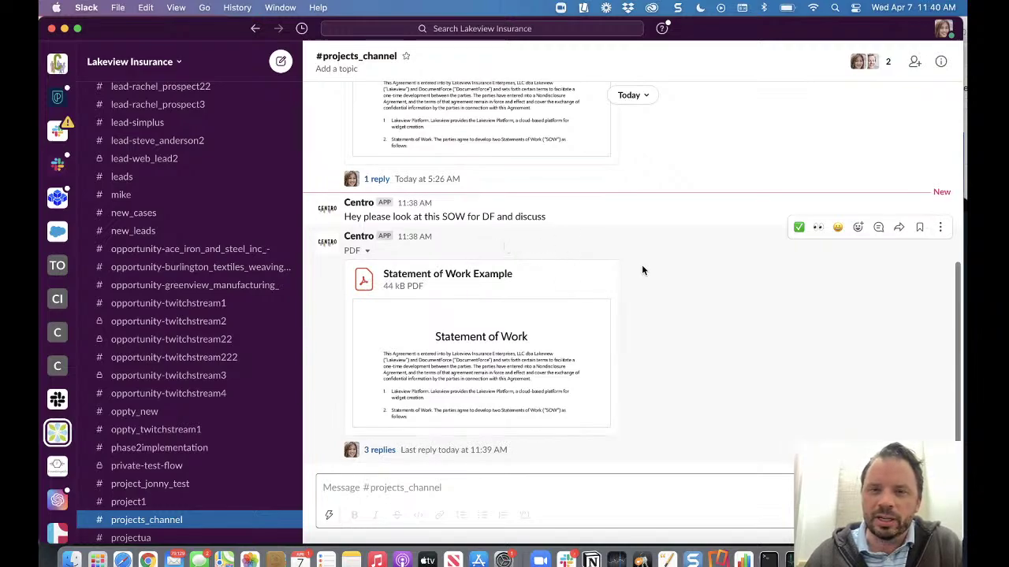
# - Start linking the PDF message to Salesforce and browse the recent records list
pyautogui.click(940, 227)
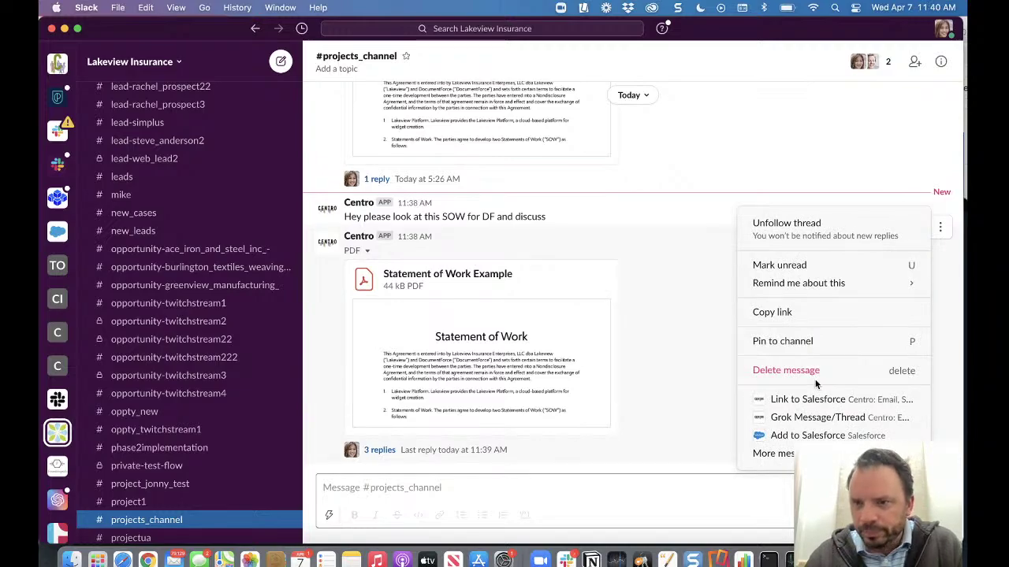
pyautogui.click(810, 404)
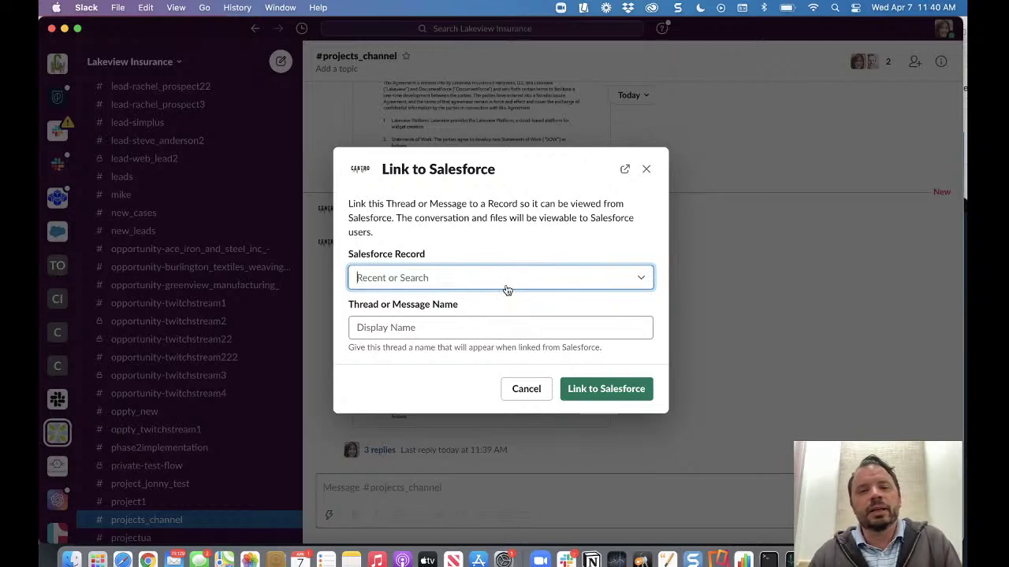
pyautogui.click(508, 280)
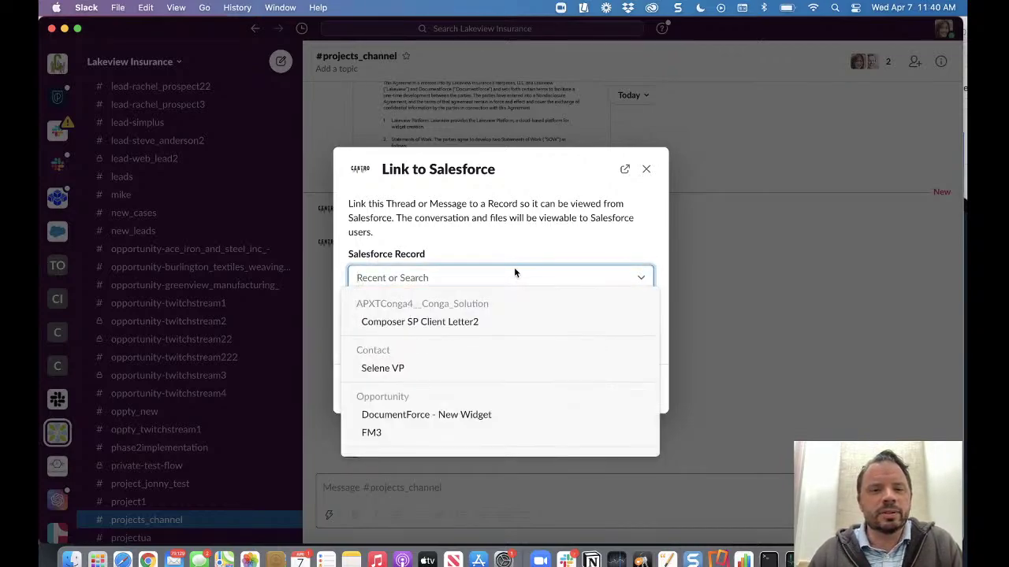
pyautogui.scroll(-2, 509, 320)
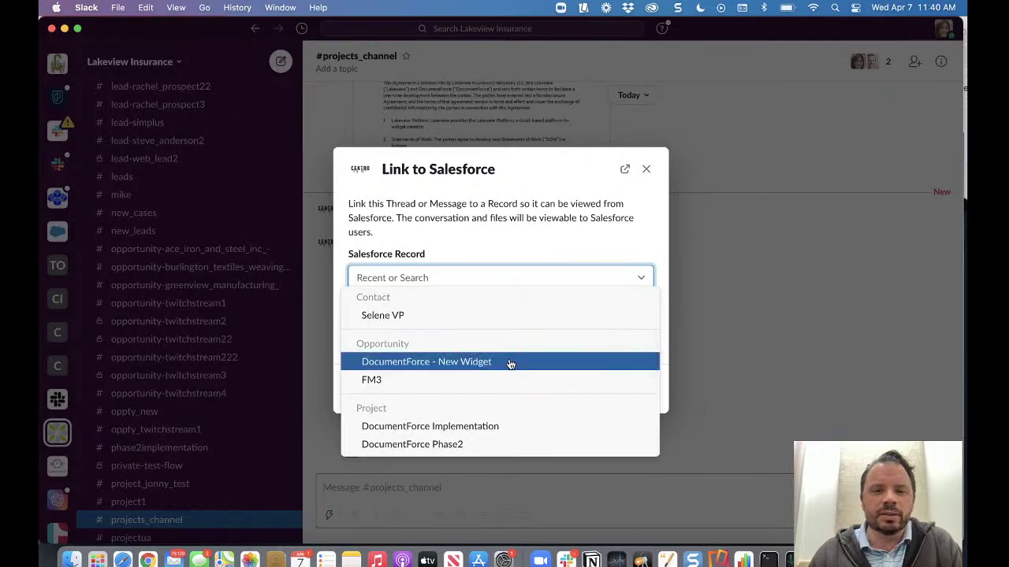
pyautogui.scroll(-2, 510, 363)
pyautogui.scroll(-2, 509, 364)
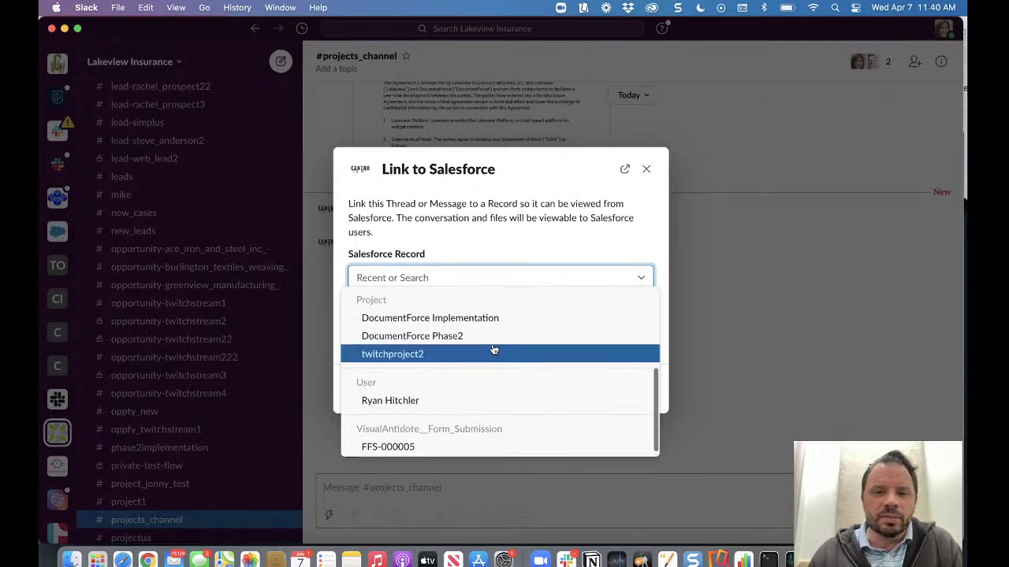
pyautogui.click(504, 274)
# - Search 'documentfor', choose the DocumentForce Phase2 record, and enter the thread name 'Discussing SOW'
pyautogui.write('documentforce')
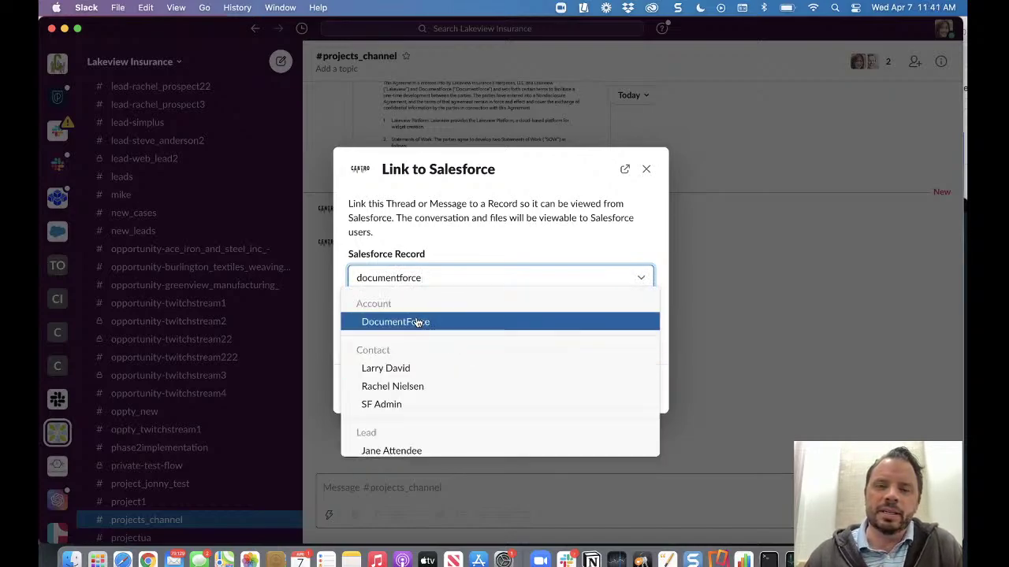
pyautogui.scroll(-5, 469, 404)
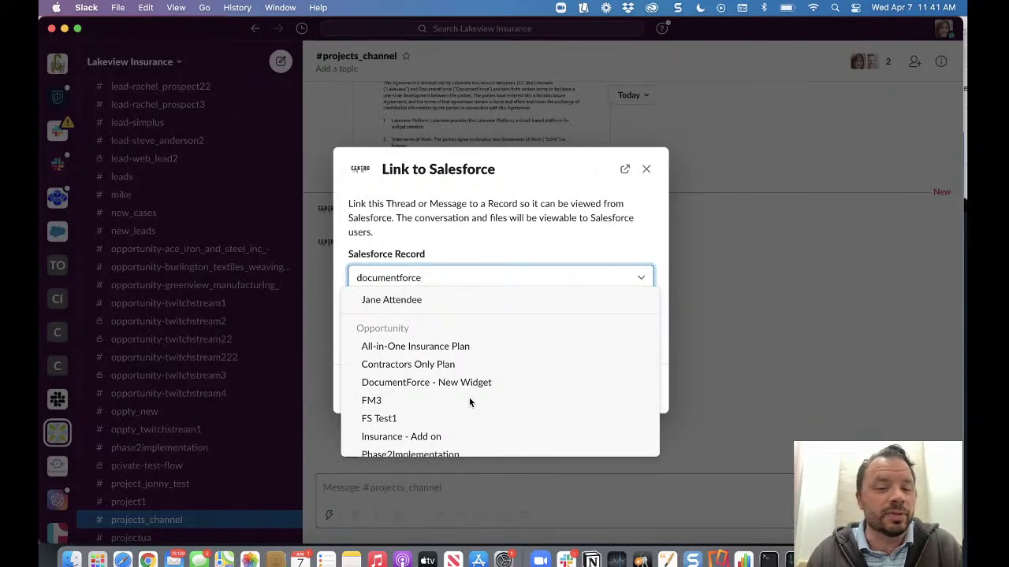
pyautogui.scroll(-5, 469, 402)
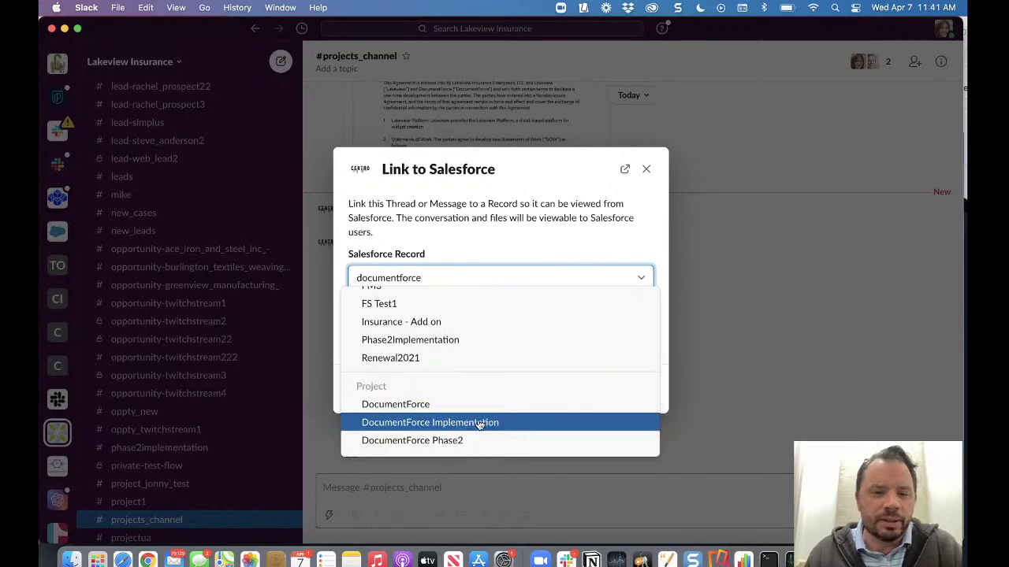
pyautogui.click(465, 442)
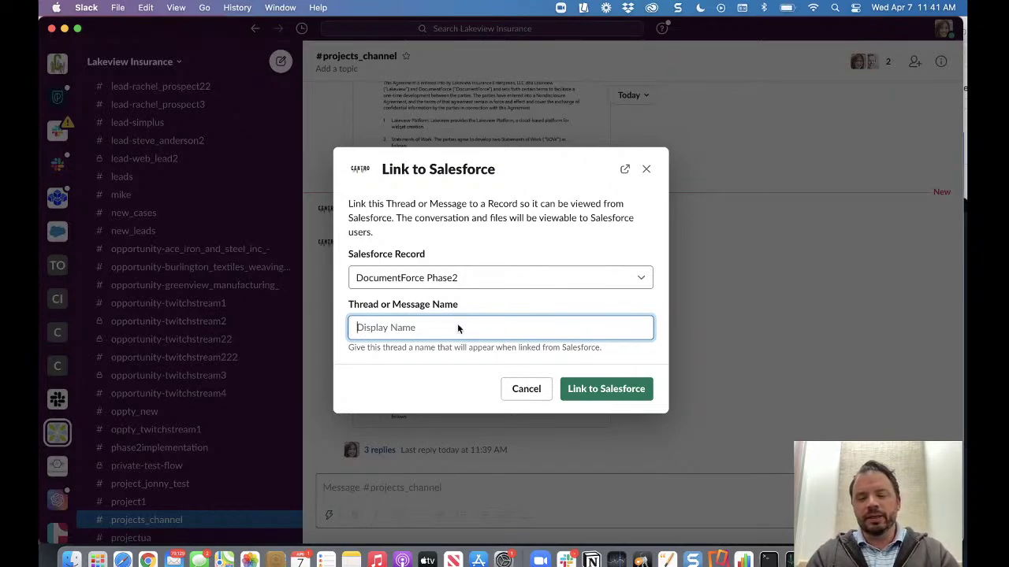
pyautogui.write('Discussing SOW for DF')
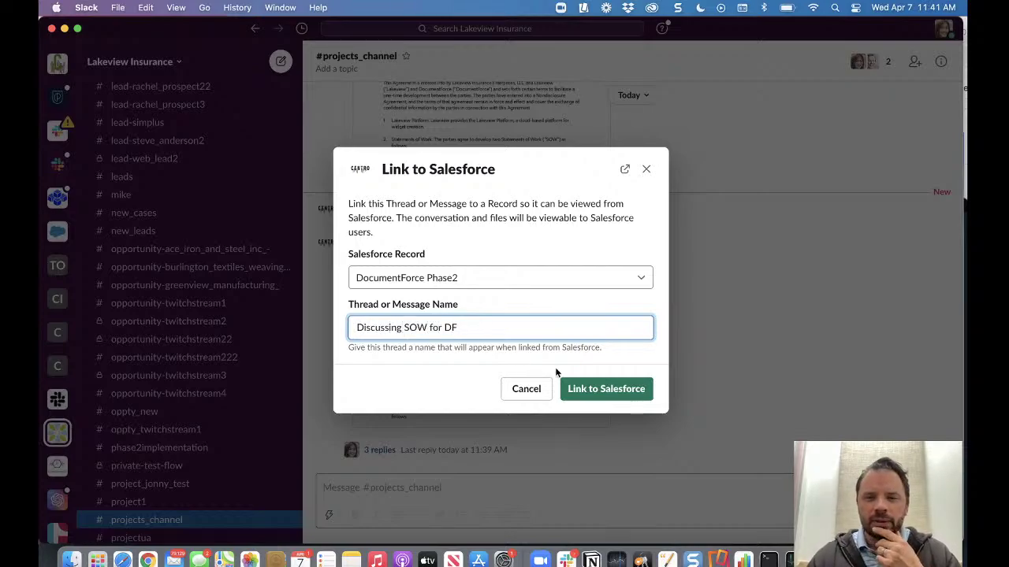
# - Confirm the Salesforce link and reload the project page in Chrome to show it
pyautogui.click(604, 394)
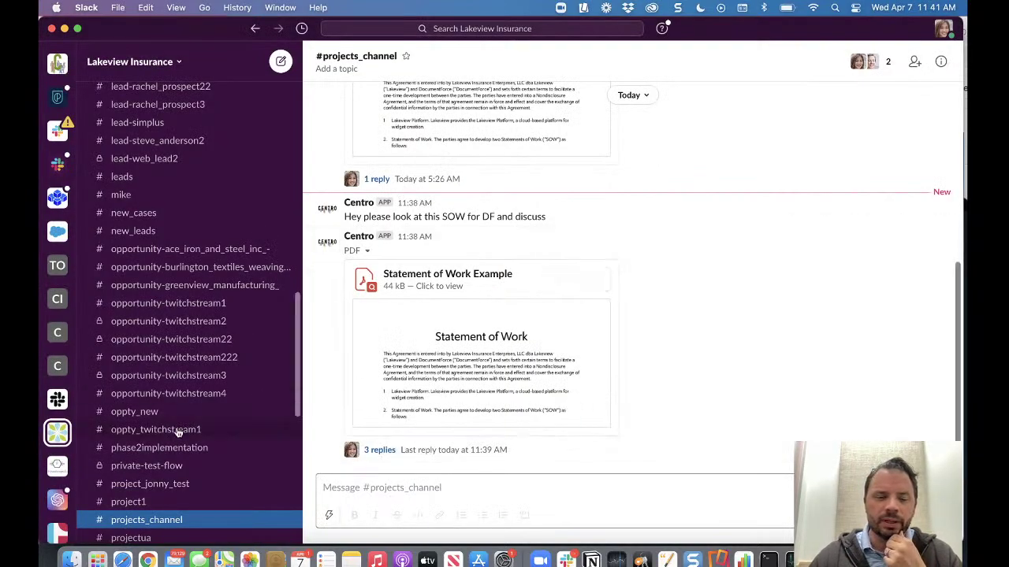
pyautogui.click(147, 559)
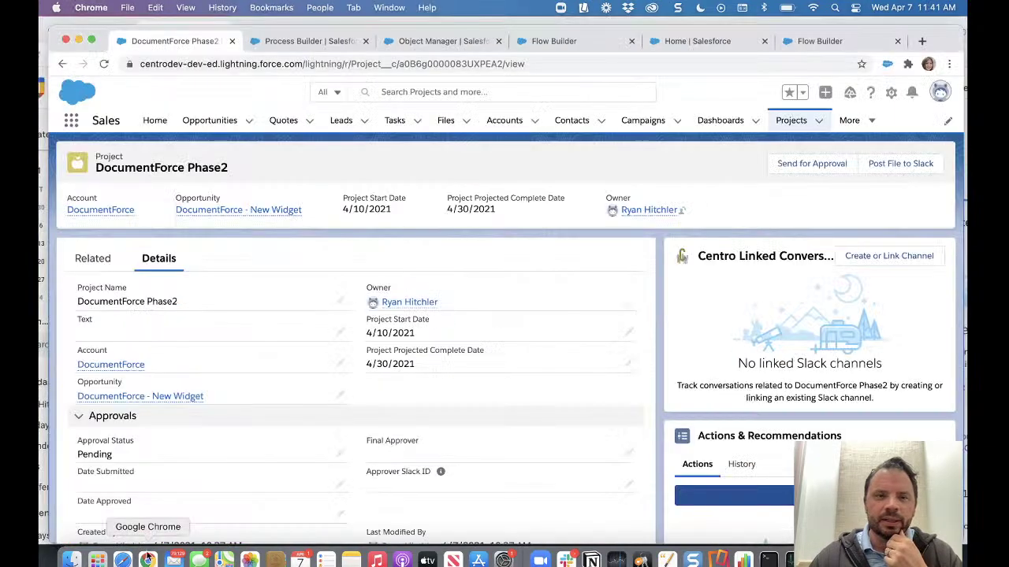
pyautogui.click(105, 64)
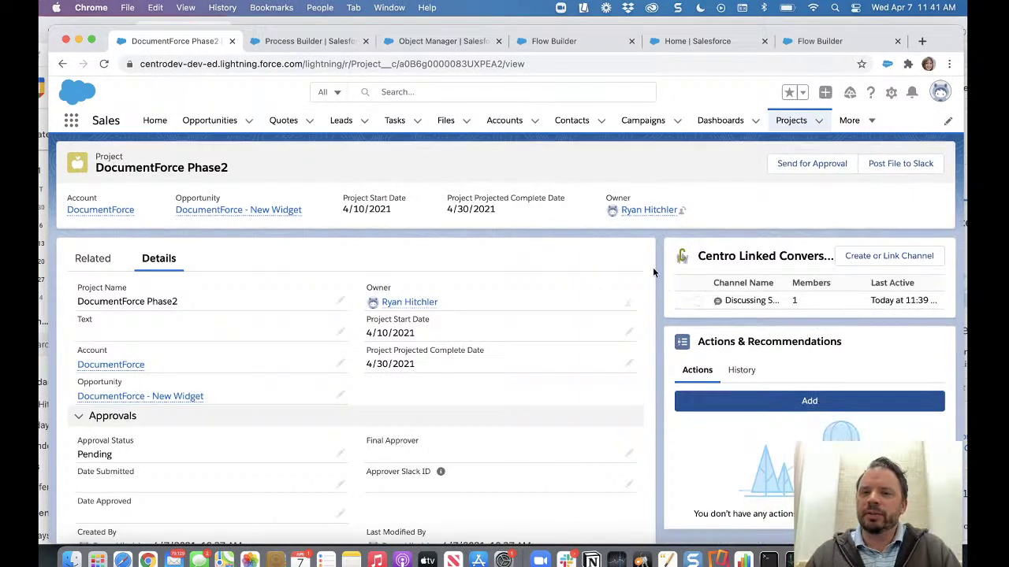
# - Reply 'Thanks!' in the Discussing SOW for DF conversation from Salesforce
pyautogui.click(830, 302)
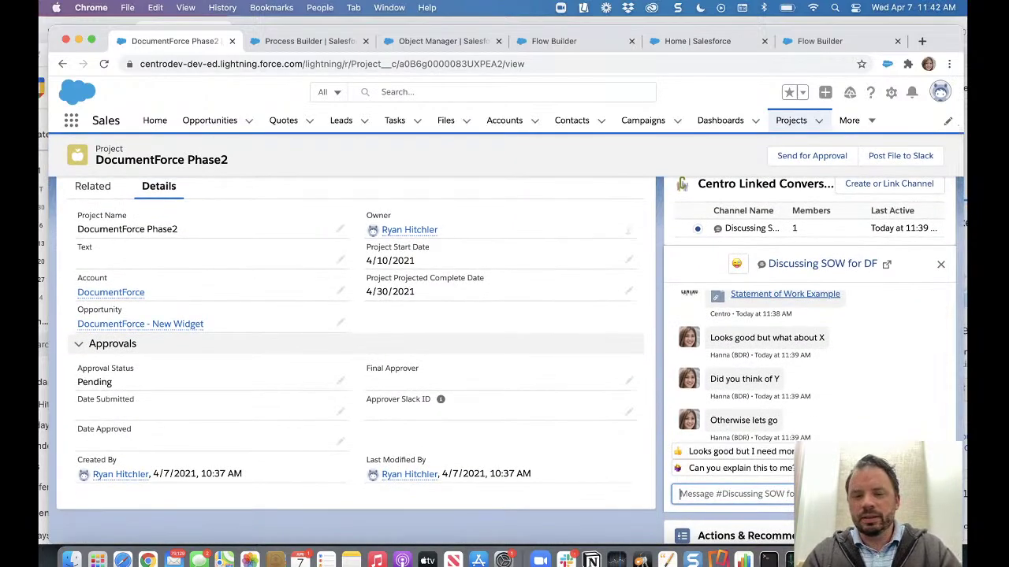
pyautogui.write('Thanks!')
pyautogui.press('Return')
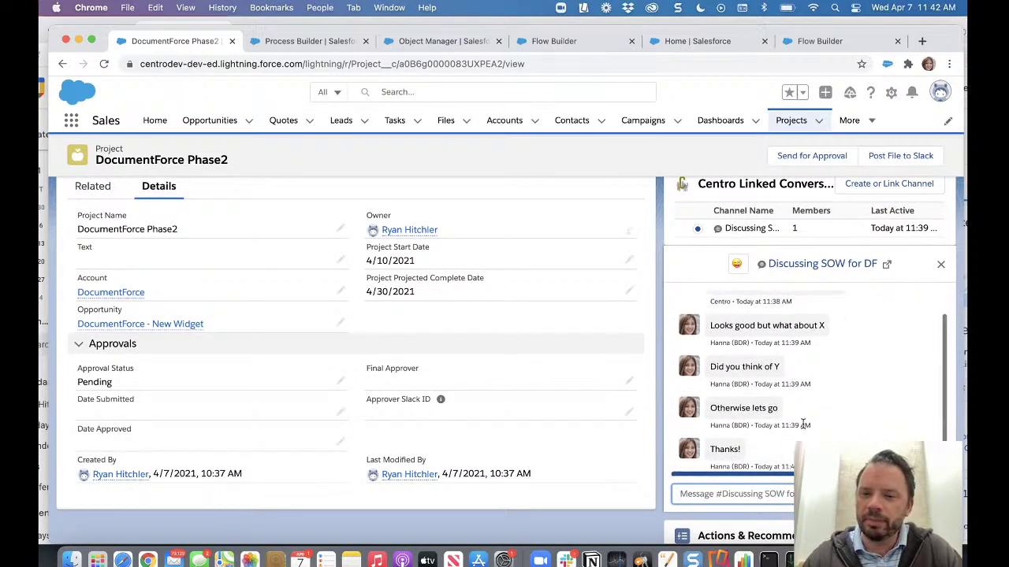
# - Check the SOW PDF thread in Slack for the new reply
pyautogui.click(566, 559)
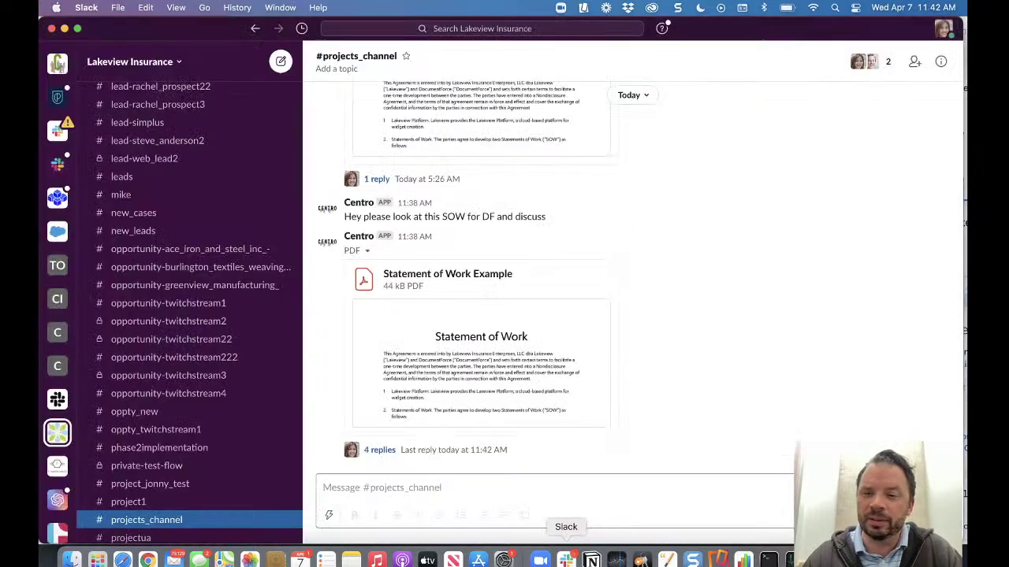
pyautogui.click(379, 450)
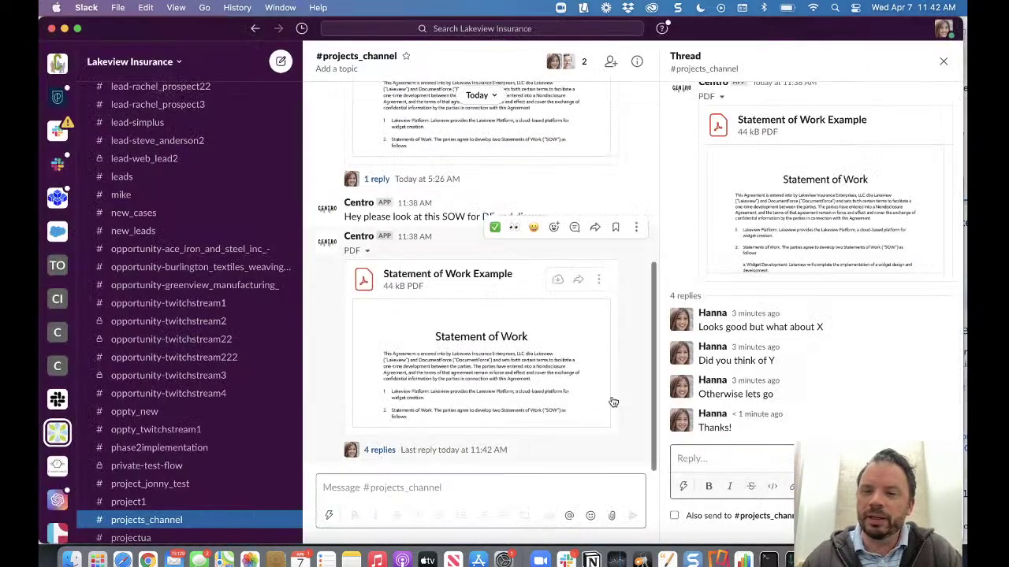
pyautogui.click(943, 61)
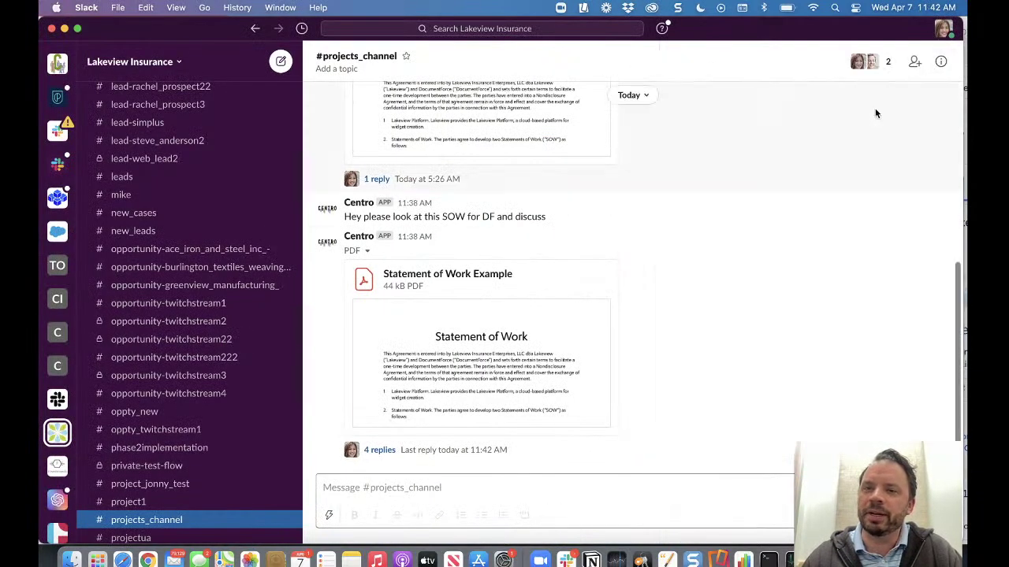
# - Return to the DocumentForce Phase2 project in Chrome and open its DocumentForce account
pyautogui.click(122, 561)
pyautogui.click(148, 561)
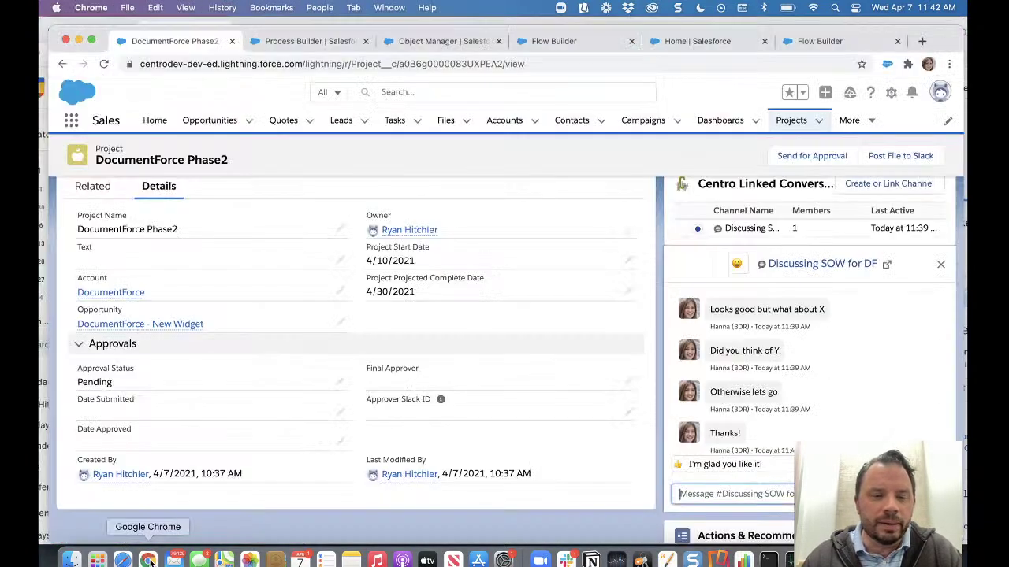
pyautogui.scroll(2, 588, 311)
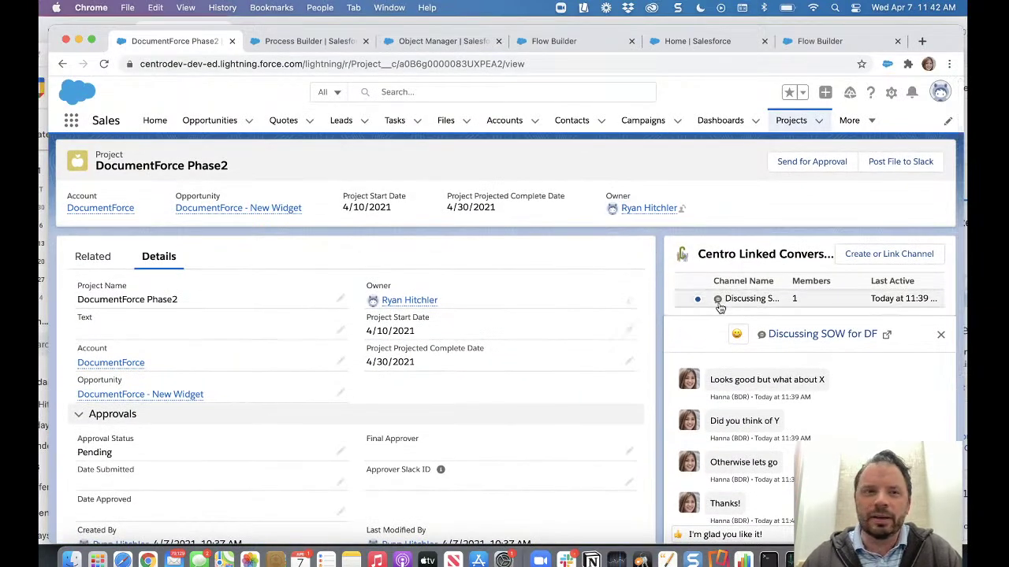
pyautogui.click(94, 212)
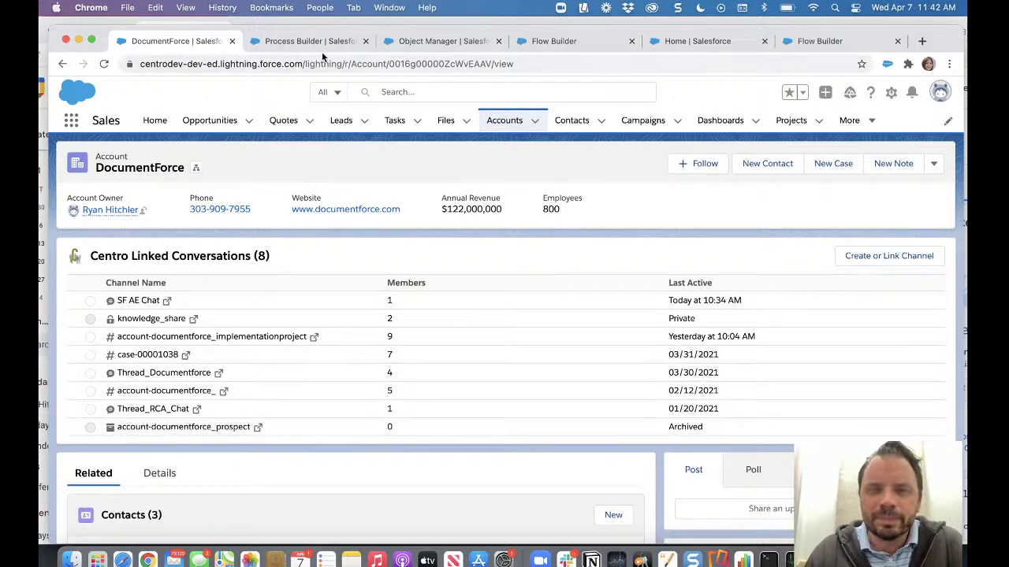
# - Go back to All Flows from the Flow Builder tab and open SendFiletoSlack
pyautogui.click(568, 46)
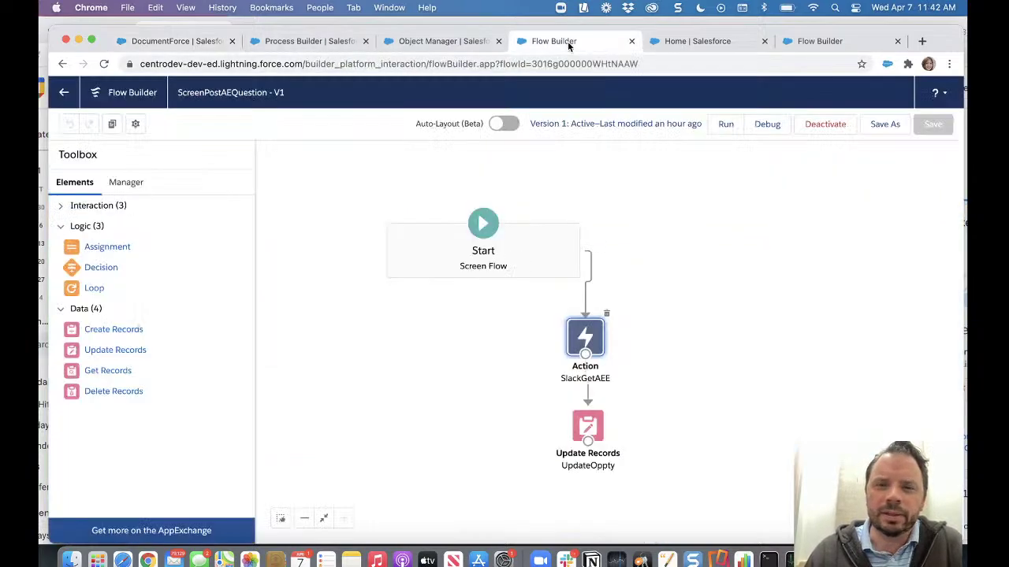
pyautogui.click(66, 93)
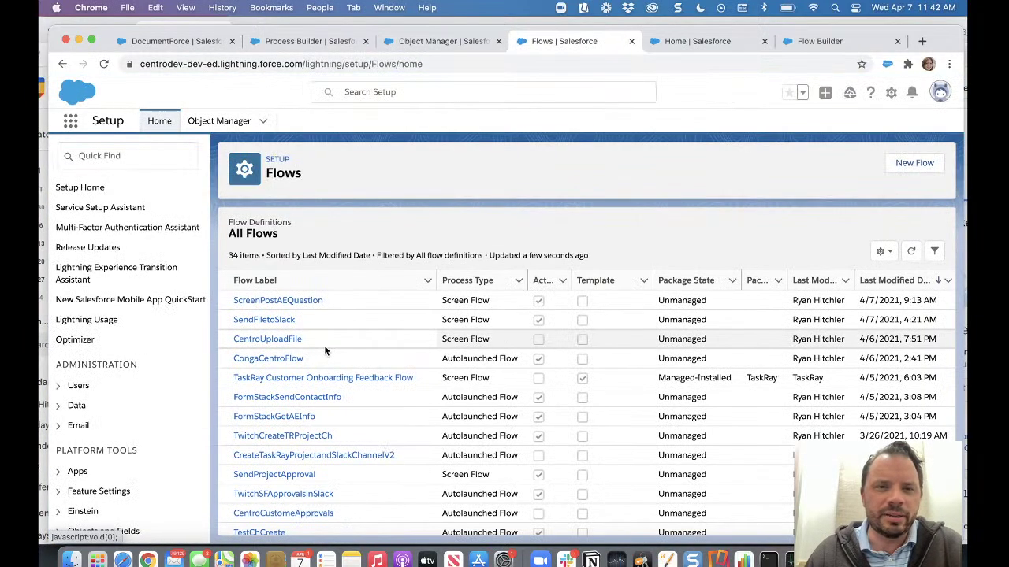
pyautogui.click(281, 324)
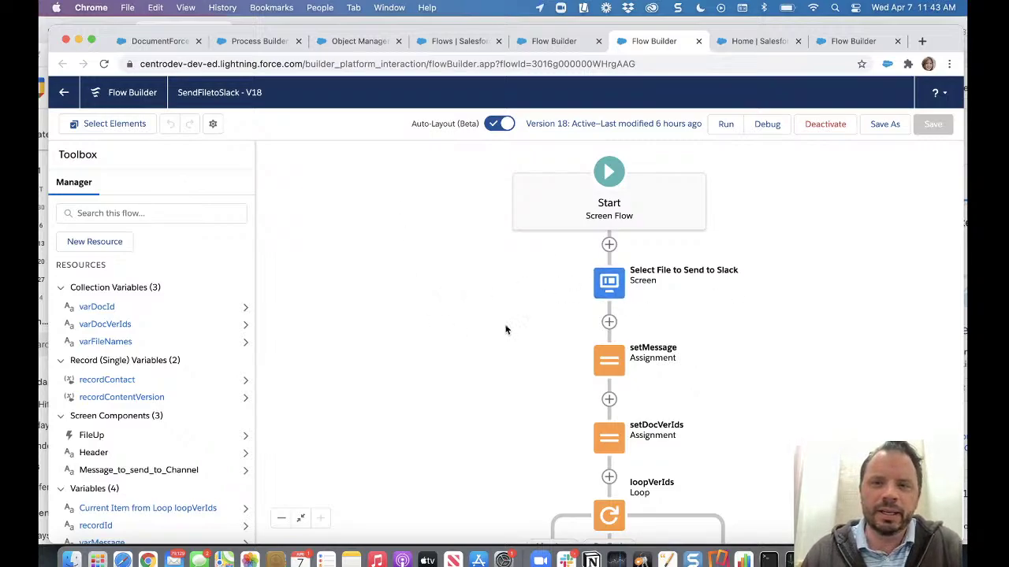
pyautogui.scroll(-3, 87, 442)
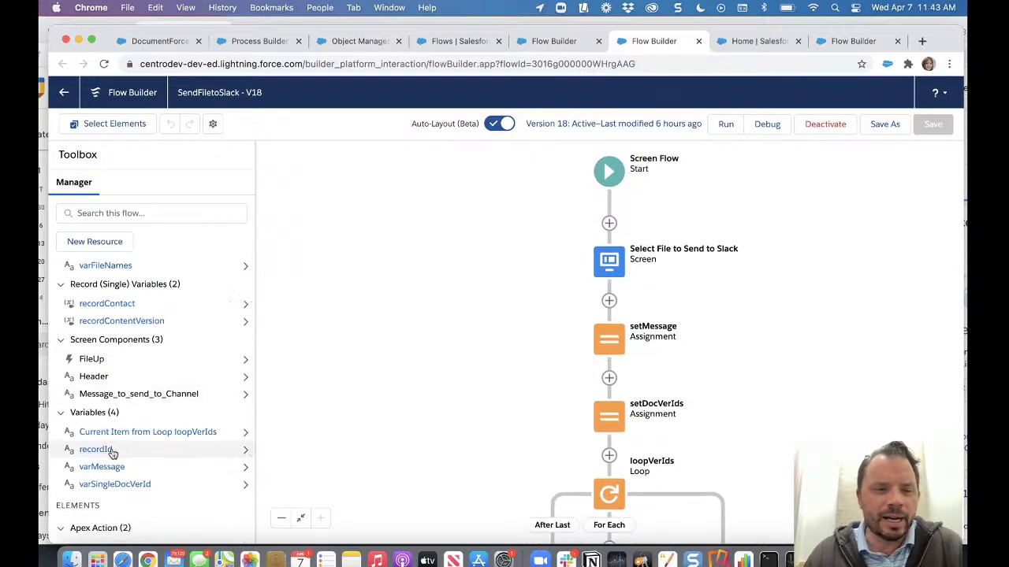
pyautogui.doubleClick(96, 449)
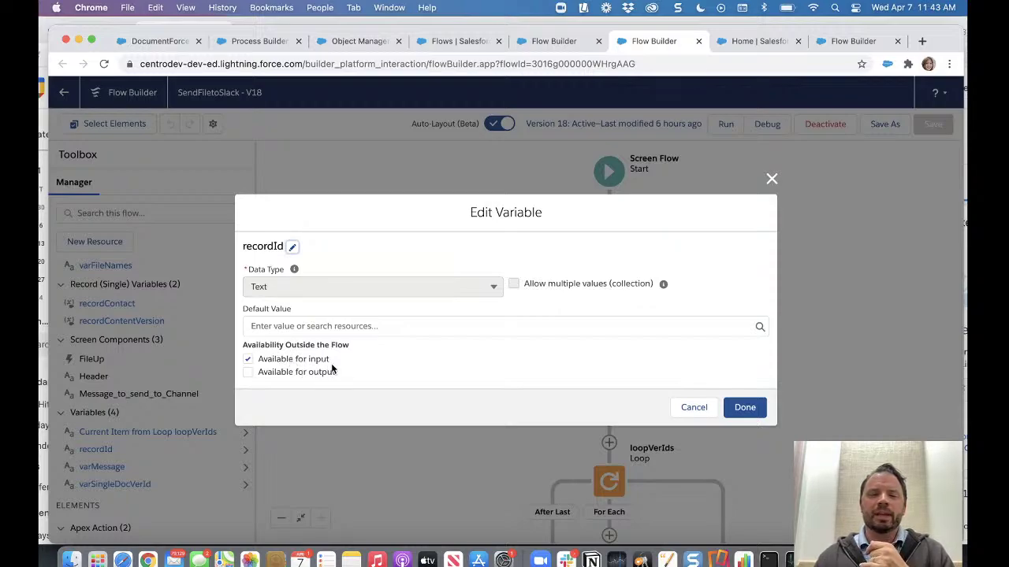
pyautogui.moveTo(295, 272)
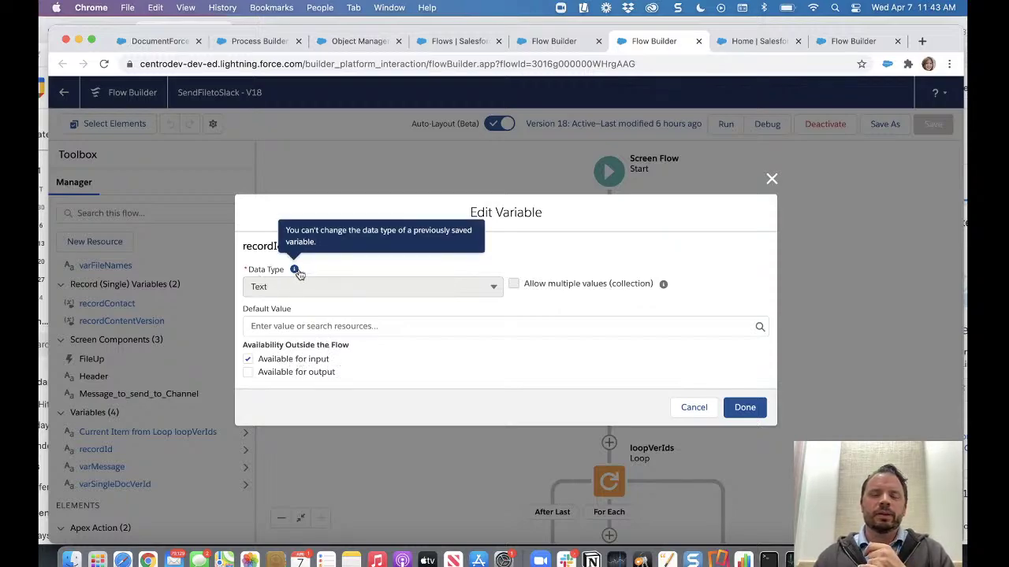
pyautogui.click(748, 413)
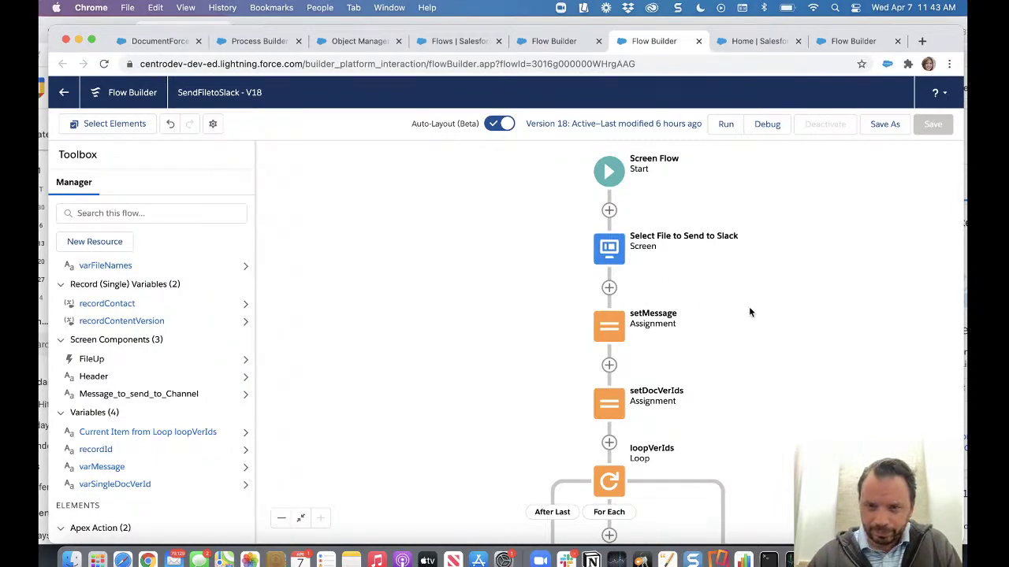
# - Check the Select File to Send to Slack screen, then show add-element options below Start
pyautogui.moveTo(748, 306); pyautogui.dragTo(685, 277)
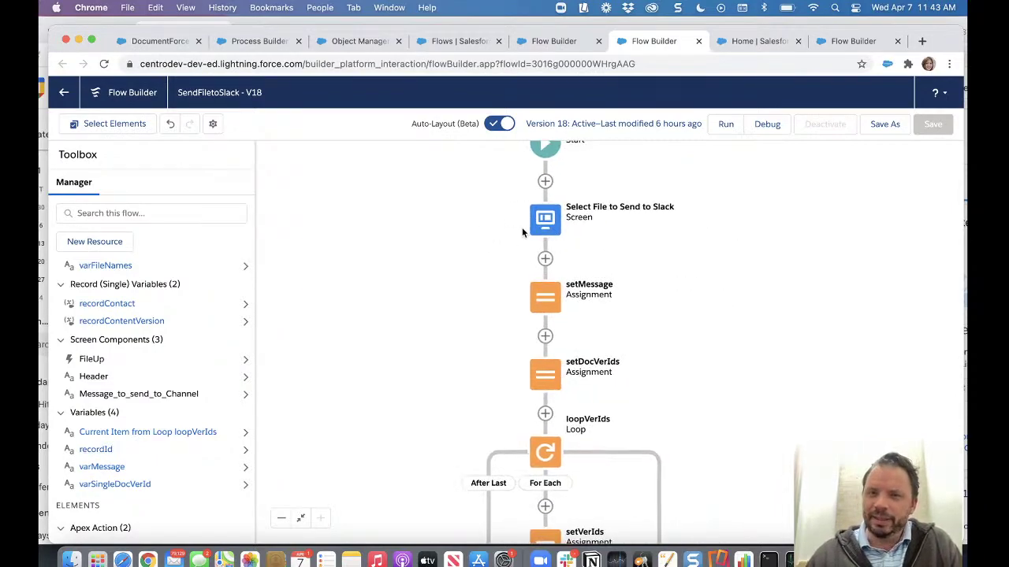
pyautogui.click(547, 226)
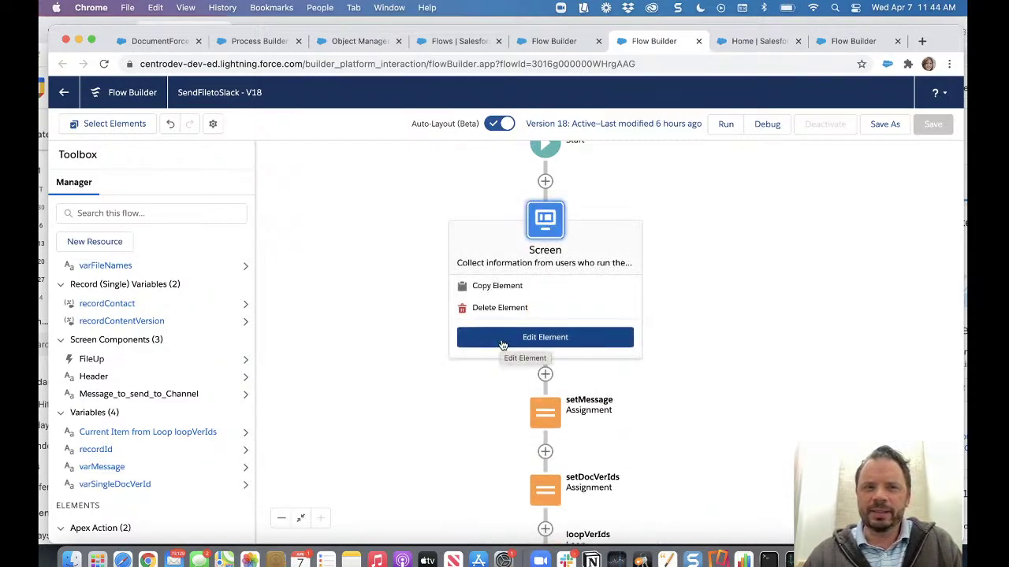
pyautogui.click(126, 127)
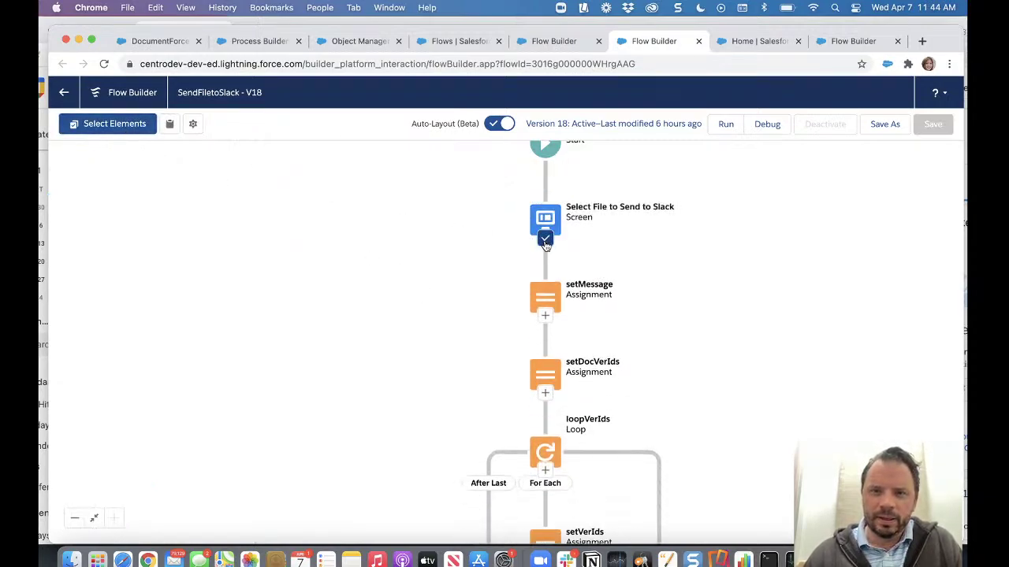
pyautogui.click(105, 127)
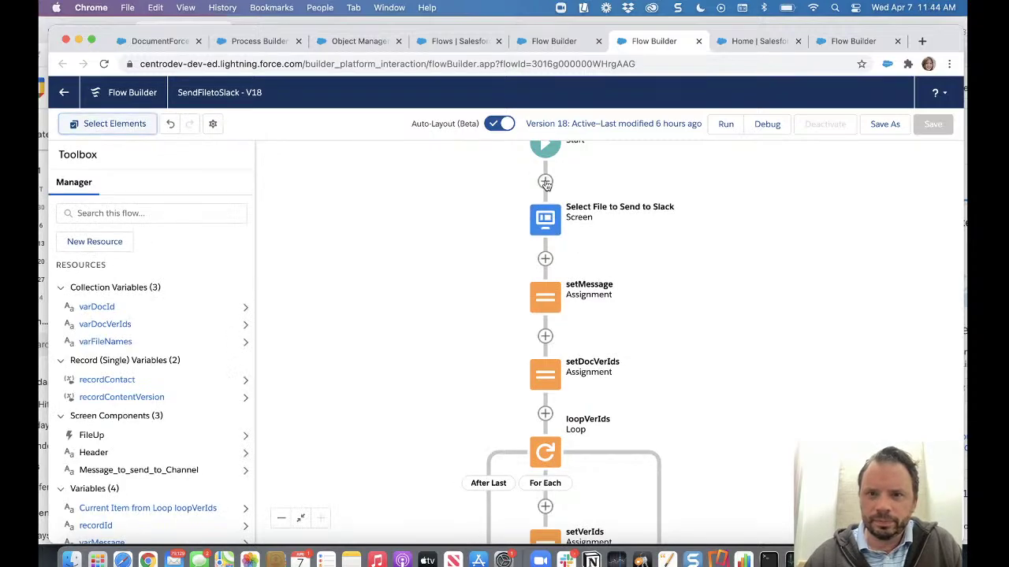
pyautogui.click(544, 181)
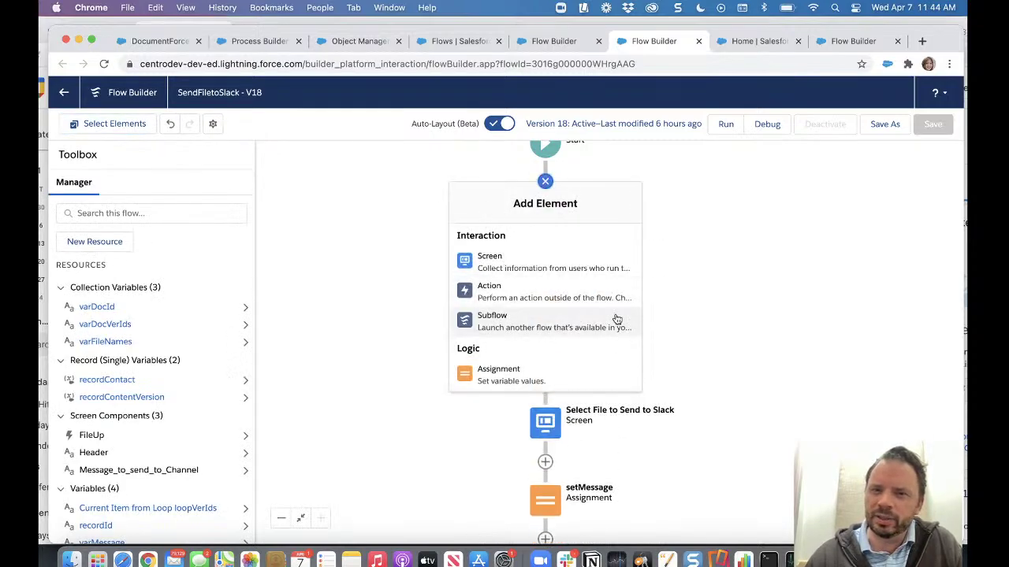
# - Open the Select File to Send to Slack screen for editing
pyautogui.click(703, 281)
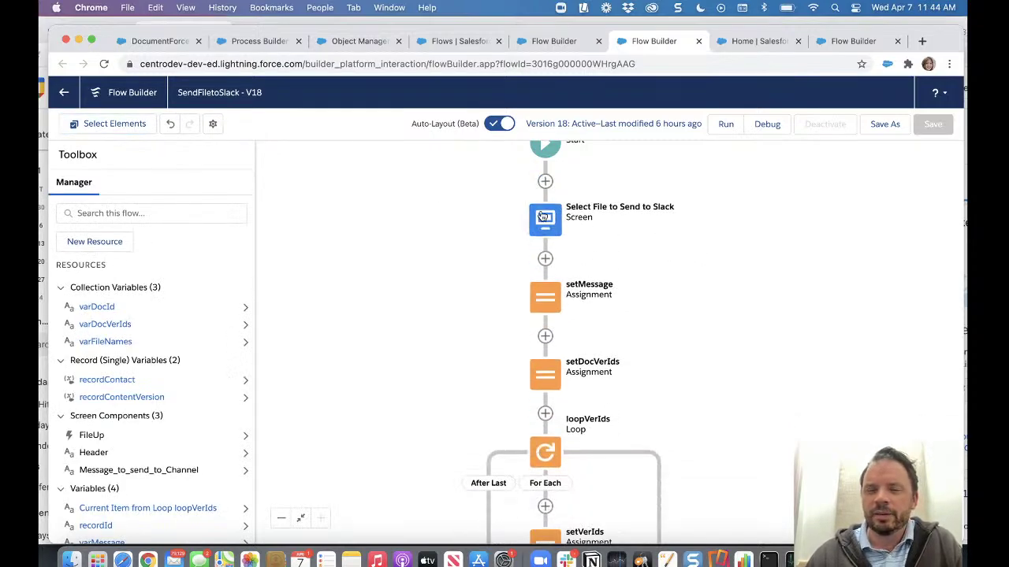
pyautogui.click(545, 220)
pyautogui.click(542, 333)
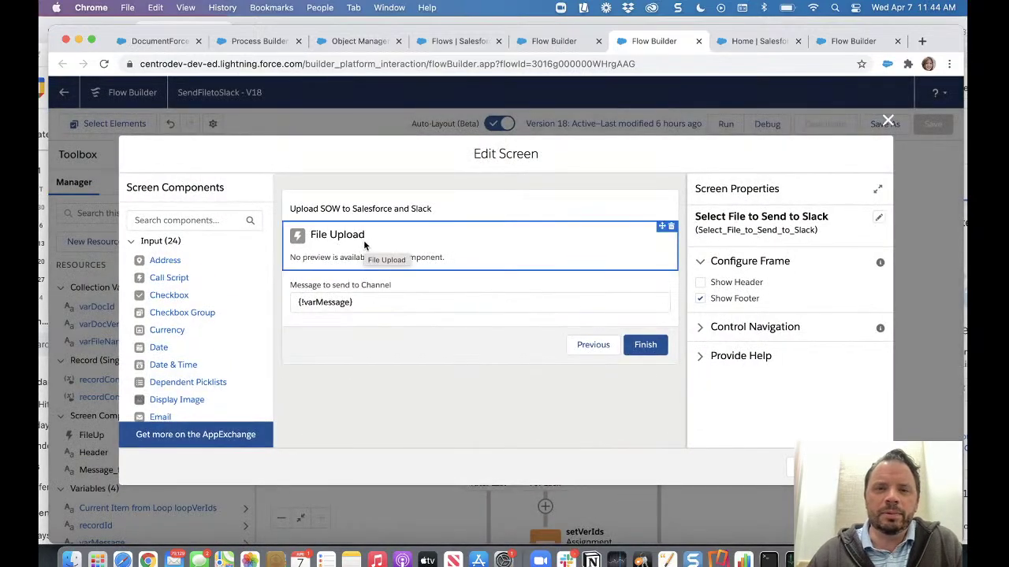
# - Show the File Upload component's properties, storing IDs in varDocId and varDocVerIds
pyautogui.click(408, 263)
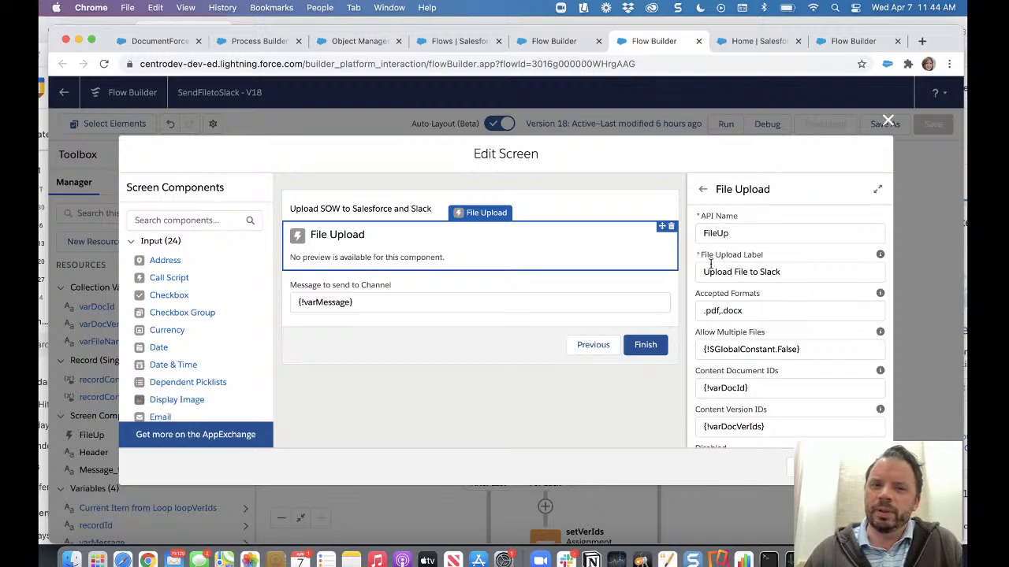
pyautogui.scroll(-2, 738, 295)
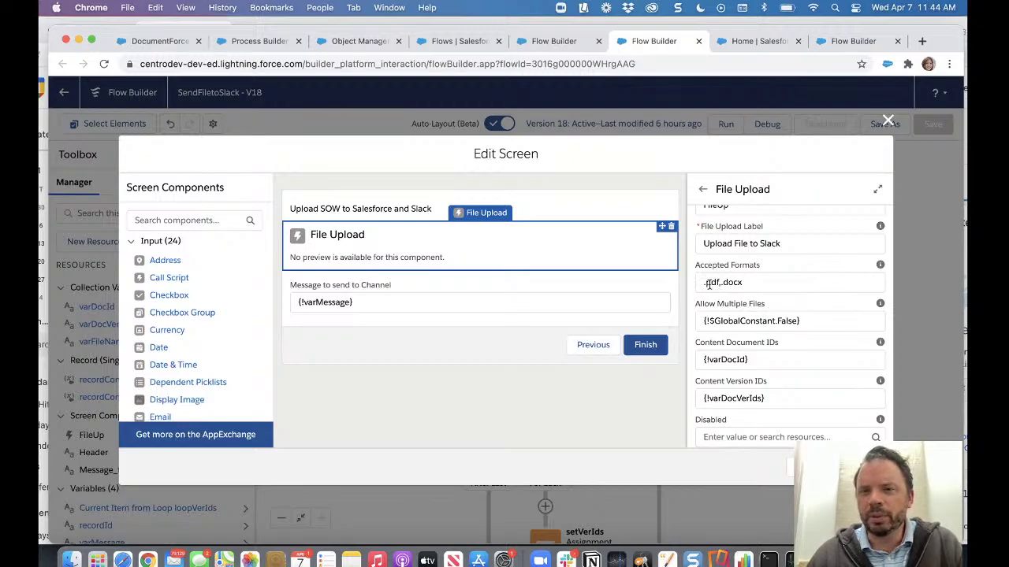
pyautogui.scroll(-1, 761, 304)
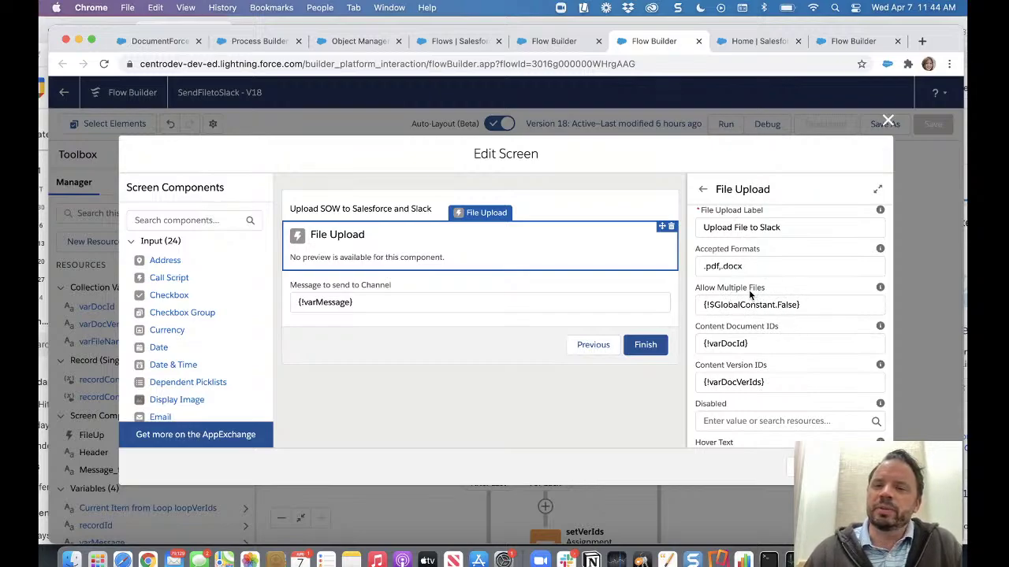
pyautogui.scroll(-2, 771, 335)
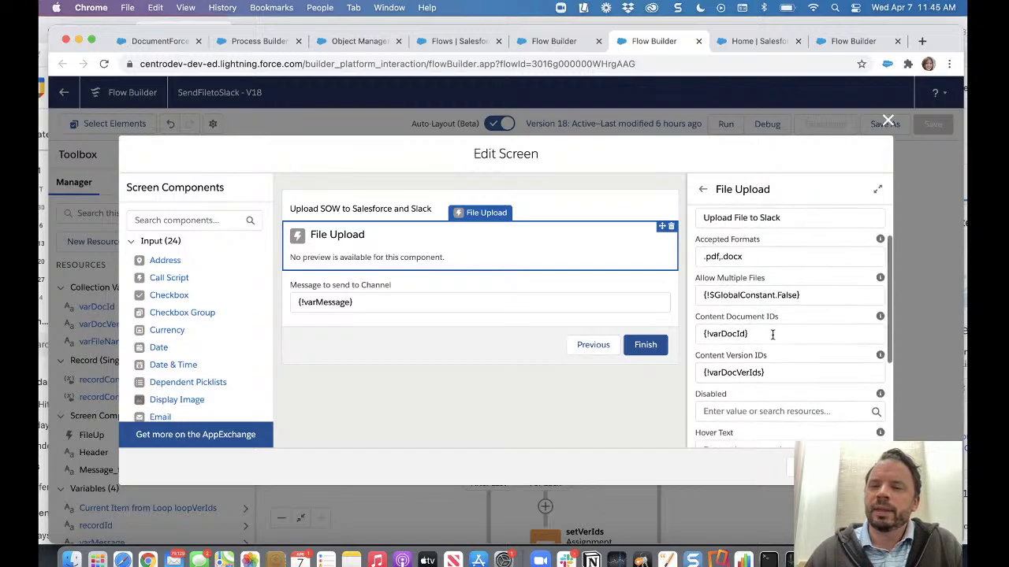
pyautogui.scroll(-2, 772, 339)
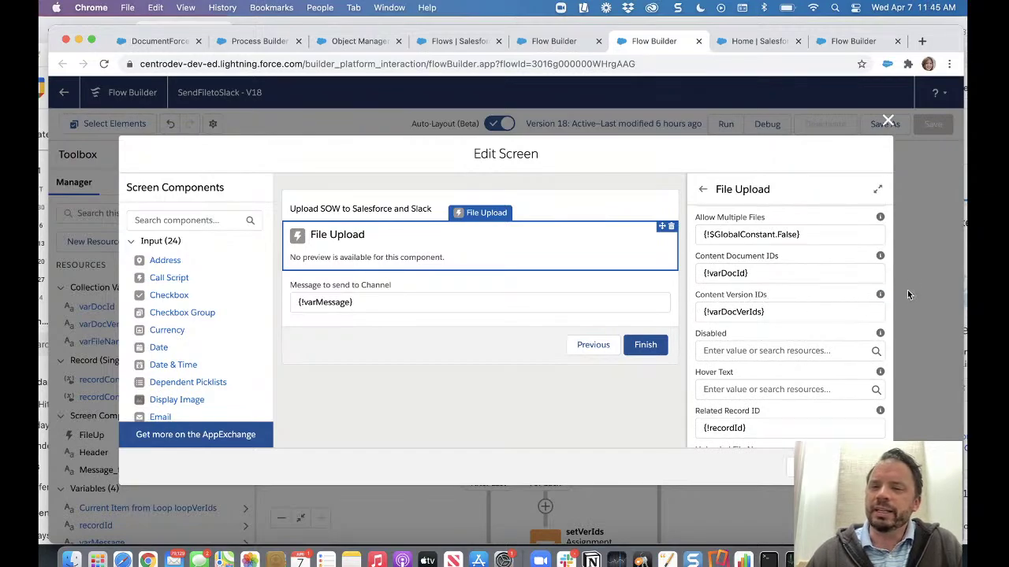
pyautogui.moveTo(881, 296)
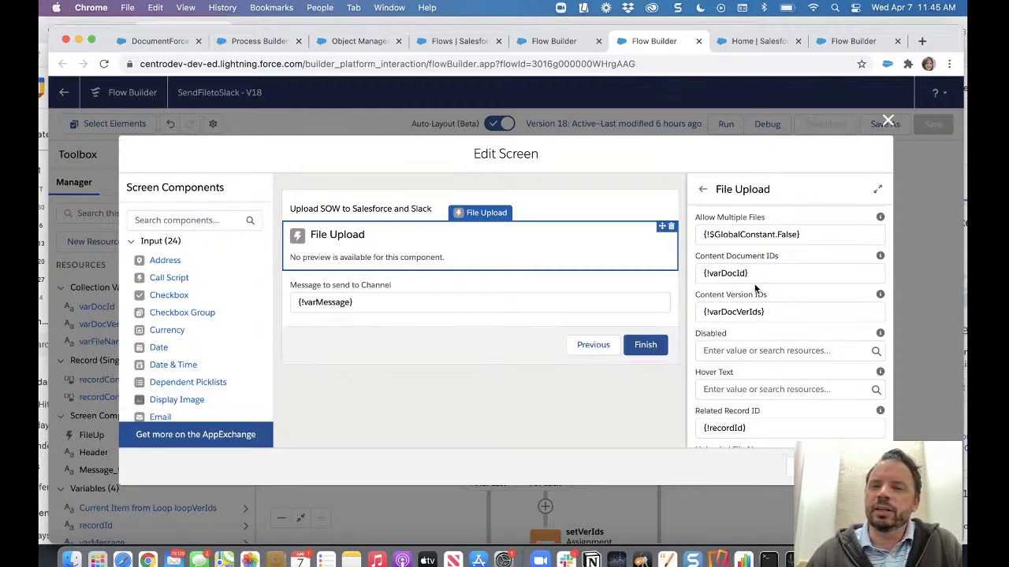
# - Review the File Upload settings: uploads attach to recordId and file names save to varFileNames
pyautogui.scroll(-2, 772, 346)
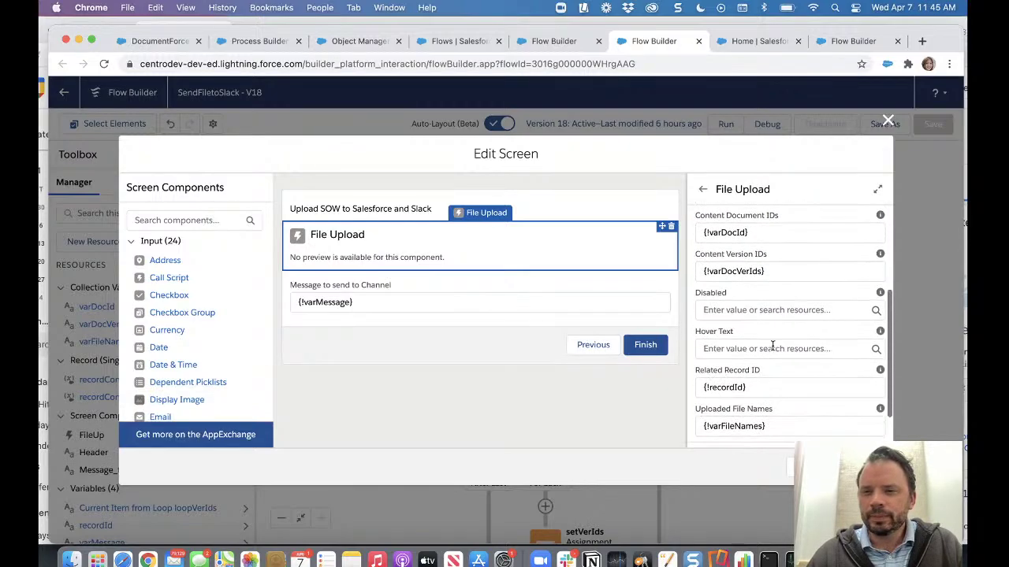
pyautogui.scroll(-2, 772, 353)
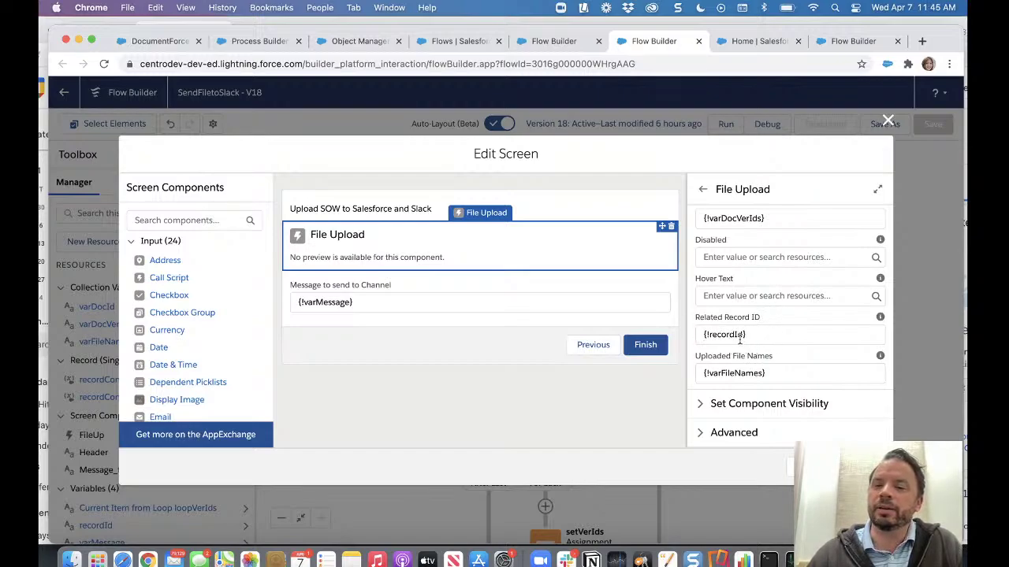
pyautogui.click(760, 336)
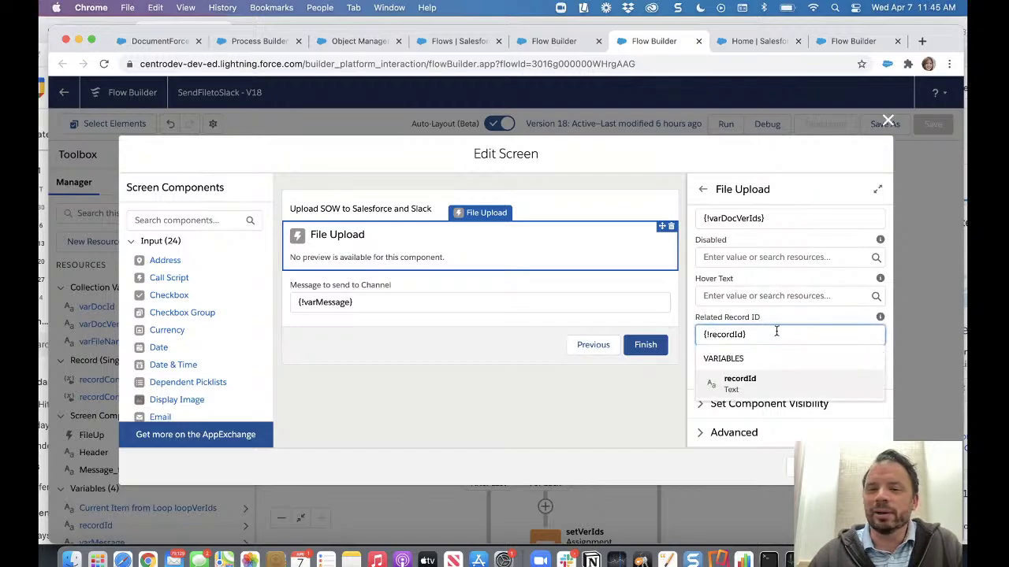
pyautogui.click(795, 320)
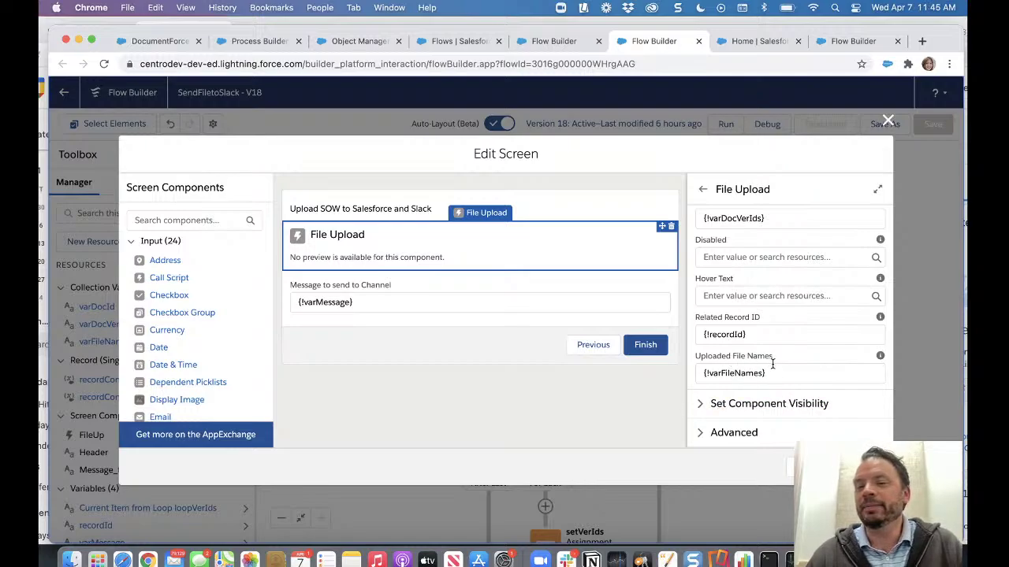
pyautogui.scroll(2, 761, 274)
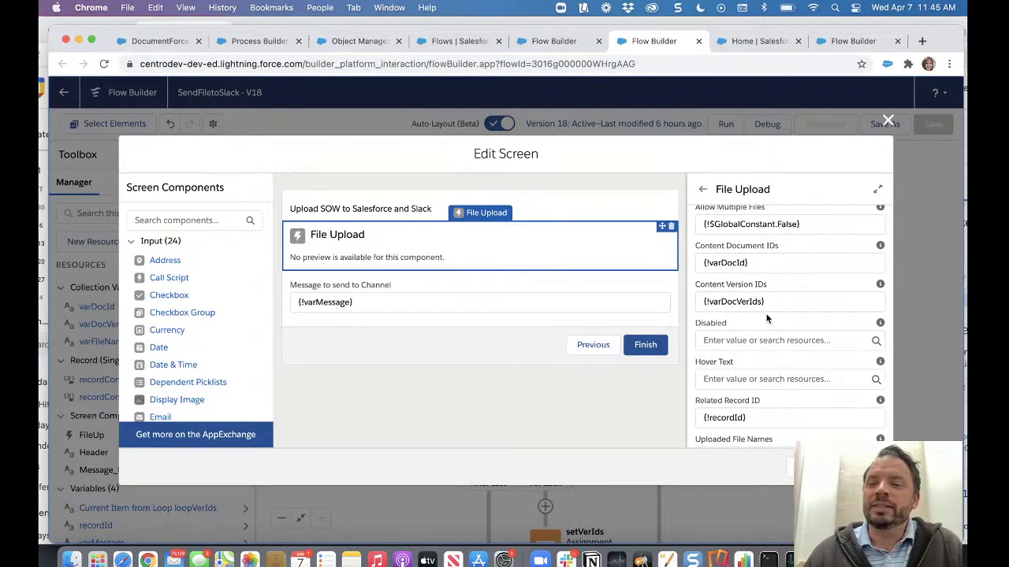
pyautogui.scroll(1, 773, 300)
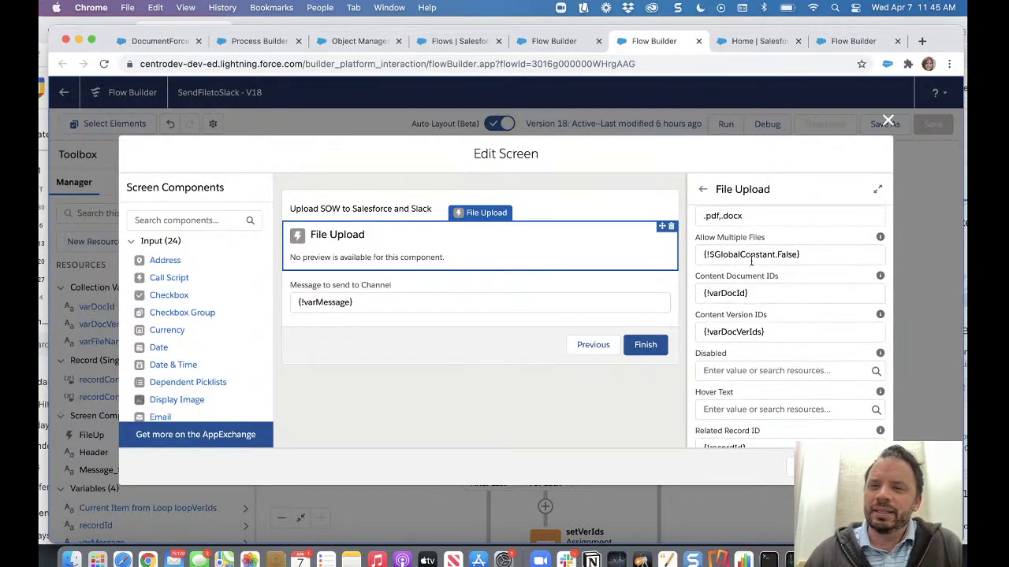
pyautogui.scroll(-3, 792, 307)
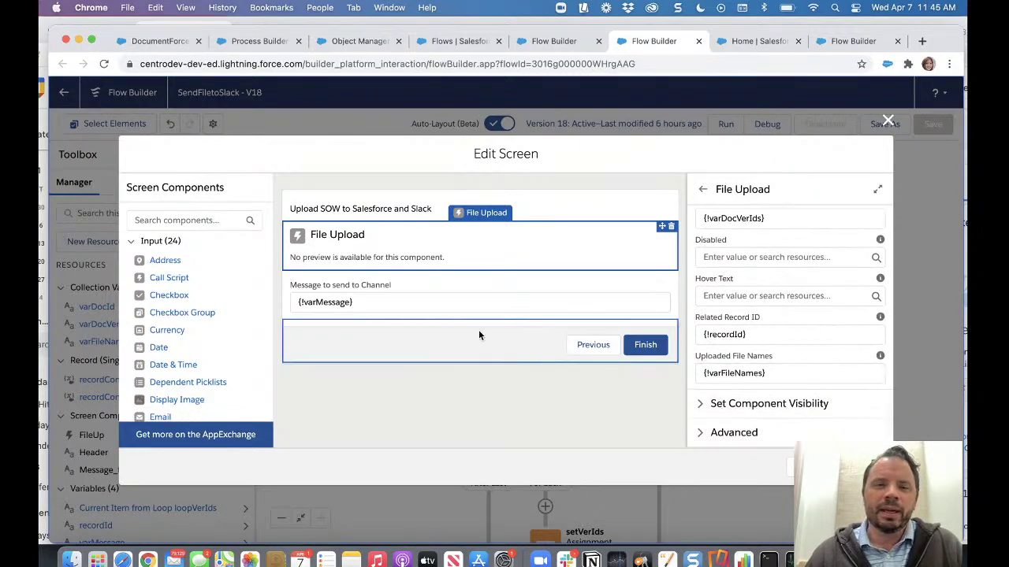
# - Check the Message to send to Channel field defaulting to {!varMessage}, then close the screen editor
pyautogui.click(475, 293)
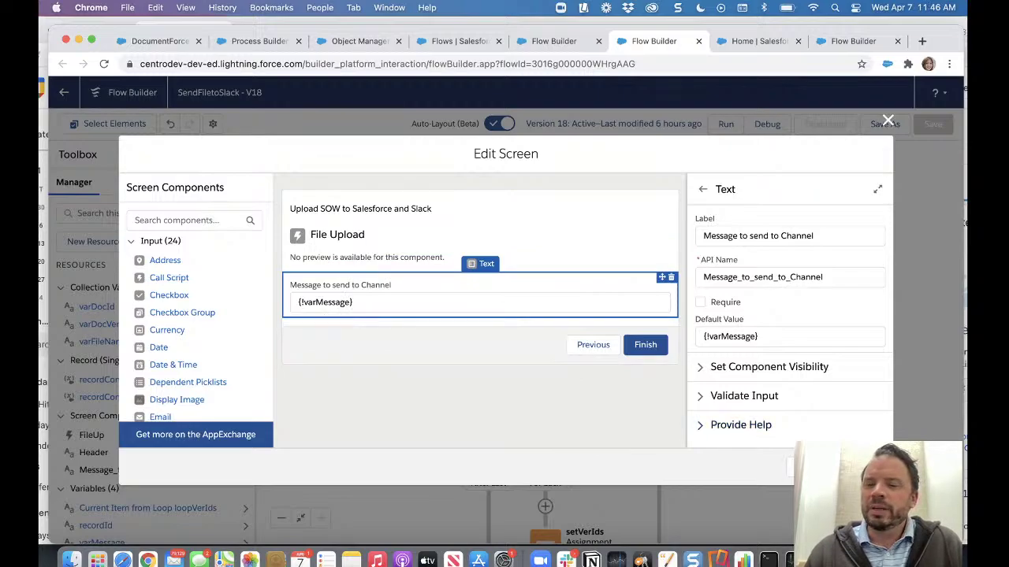
pyautogui.press('Escape')
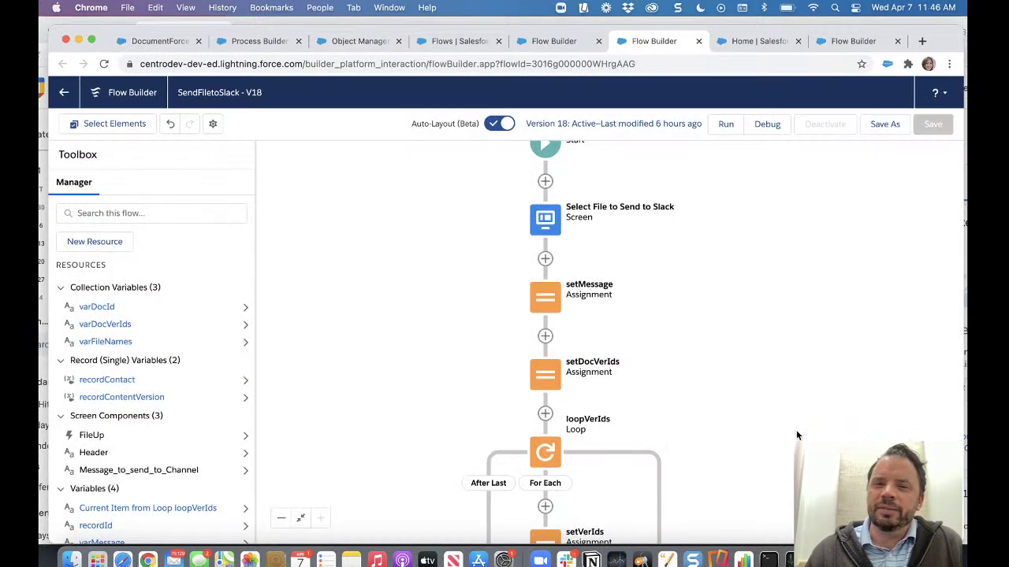
pyautogui.scroll(-1, 788, 423)
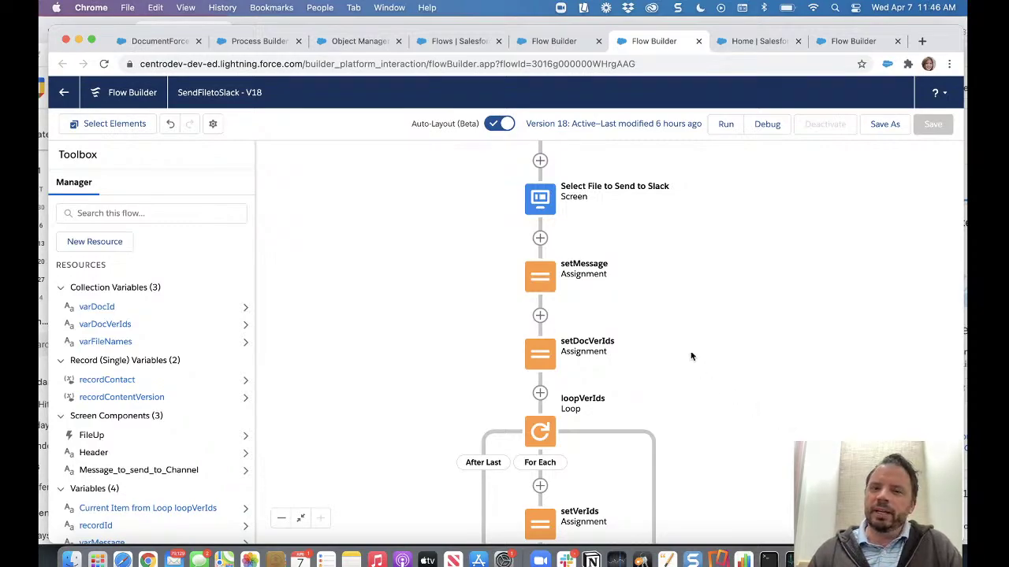
pyautogui.click(540, 238)
pyautogui.click(487, 349)
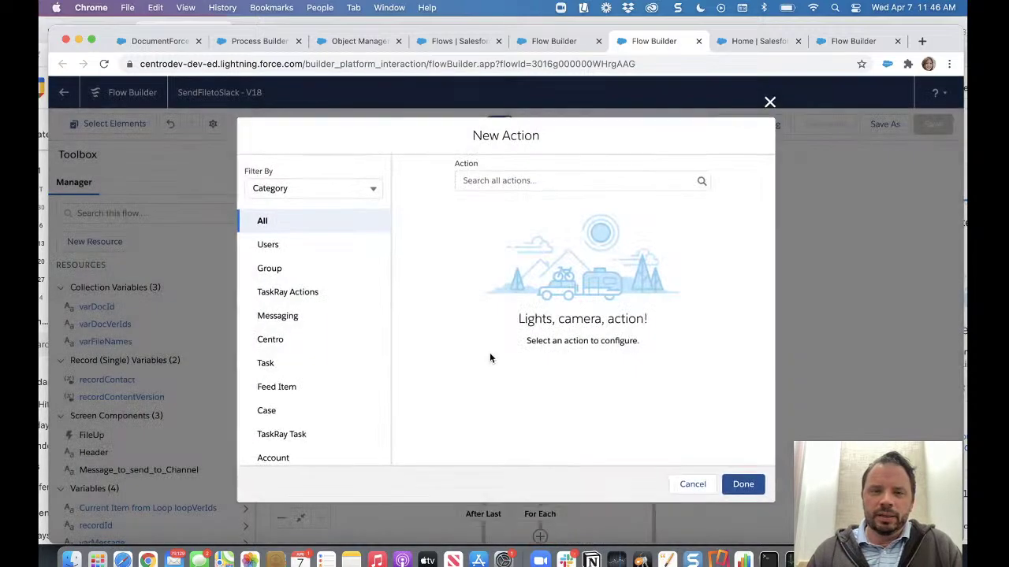
pyautogui.click(292, 343)
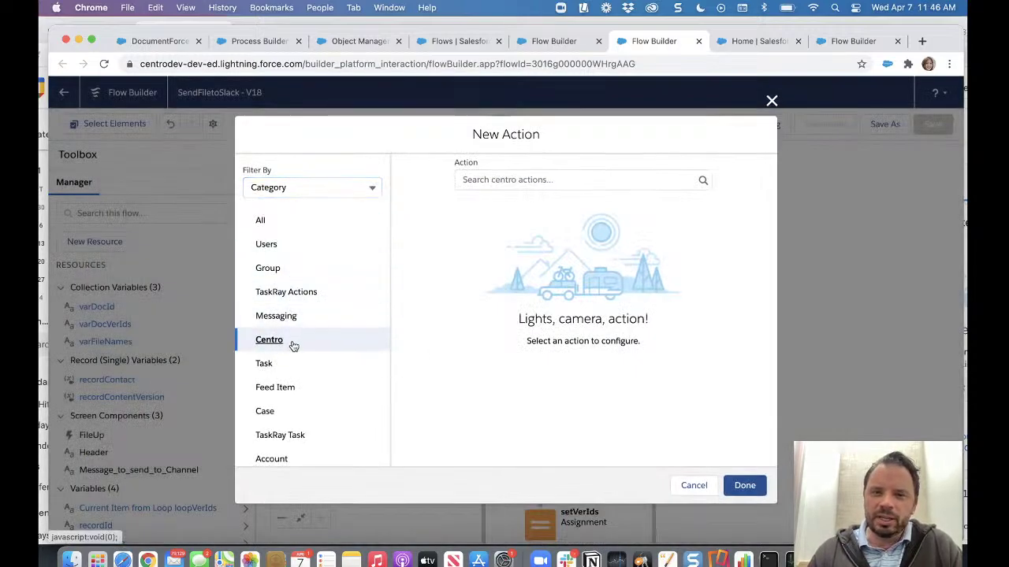
pyautogui.click(584, 187)
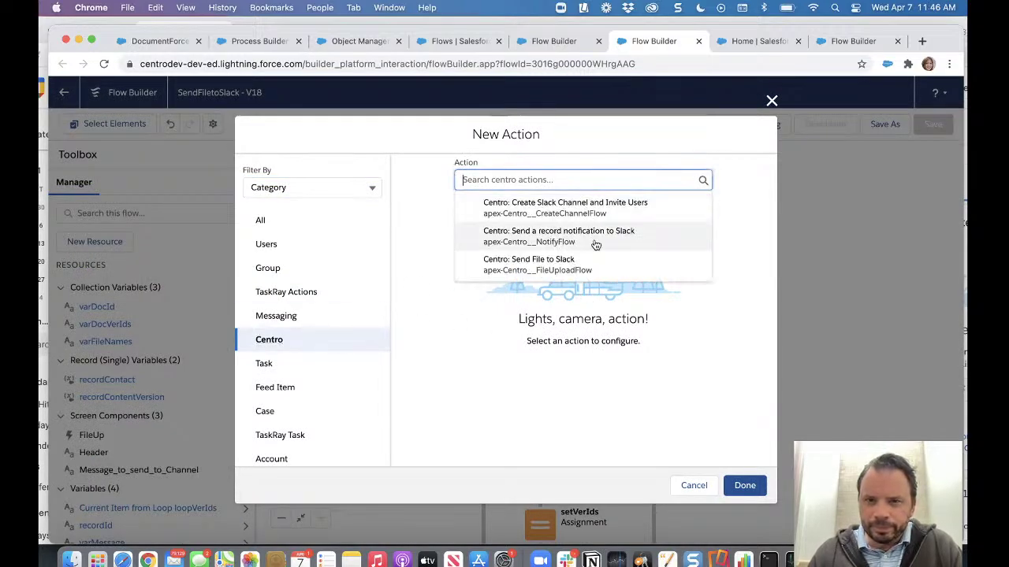
pyautogui.click(596, 245)
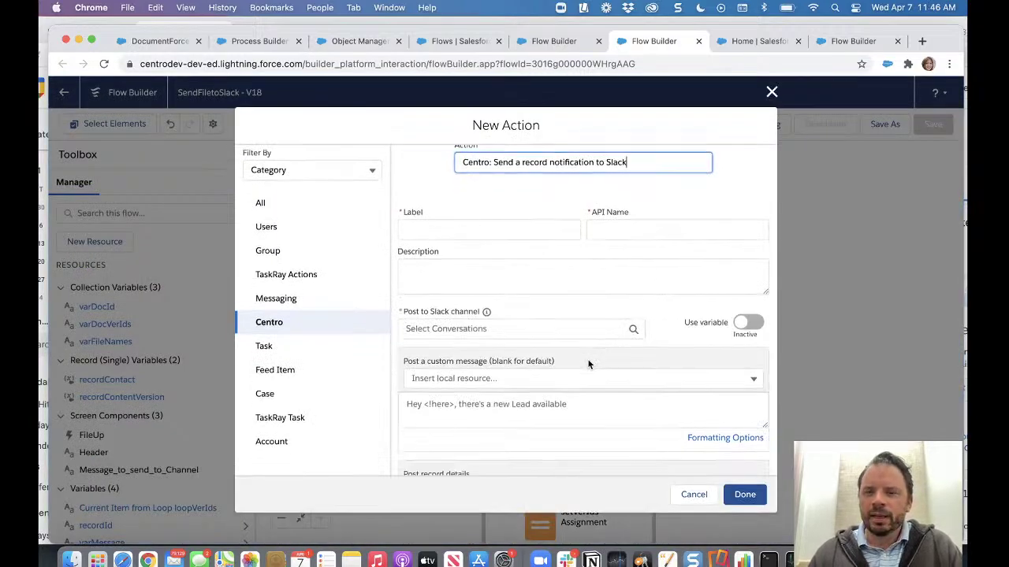
pyautogui.scroll(-2, 588, 364)
pyautogui.scroll(-3, 588, 364)
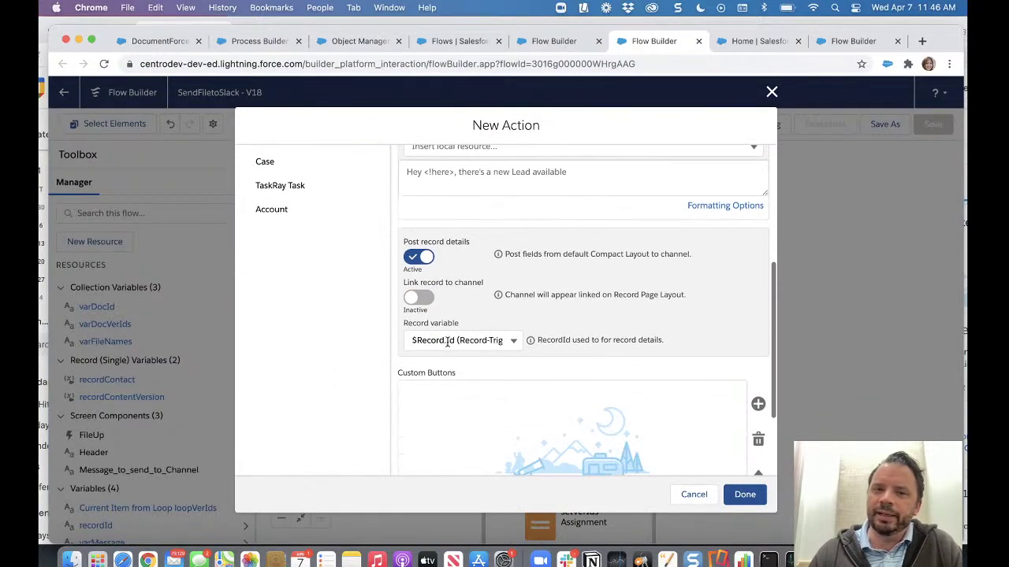
pyautogui.scroll(-3, 497, 400)
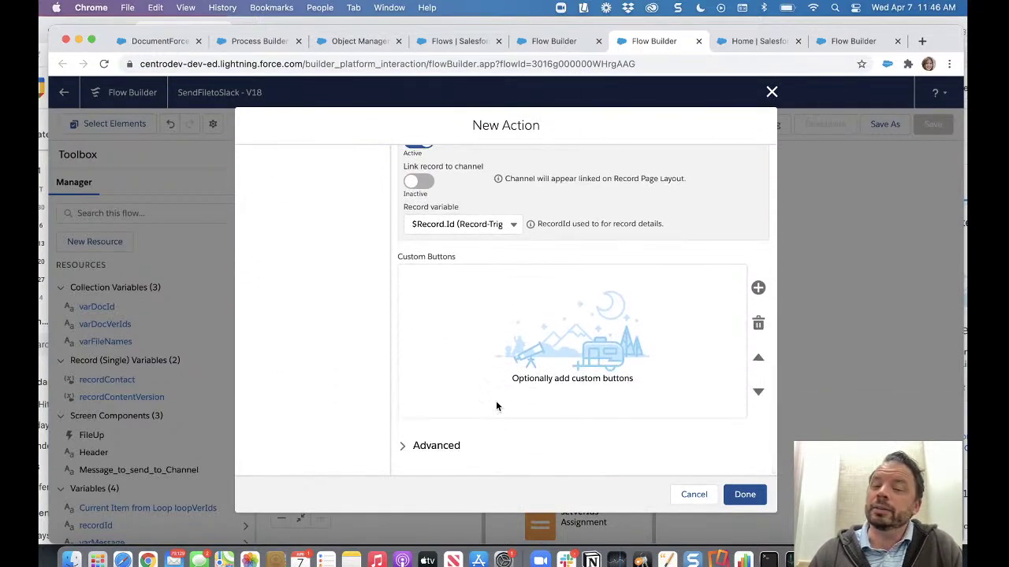
pyautogui.scroll(5, 497, 407)
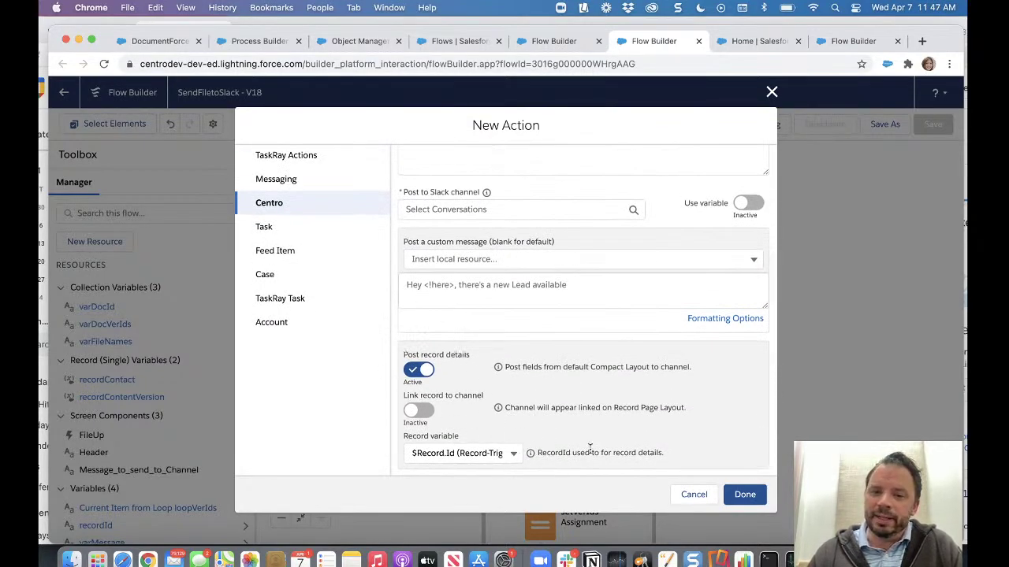
pyautogui.click(685, 497)
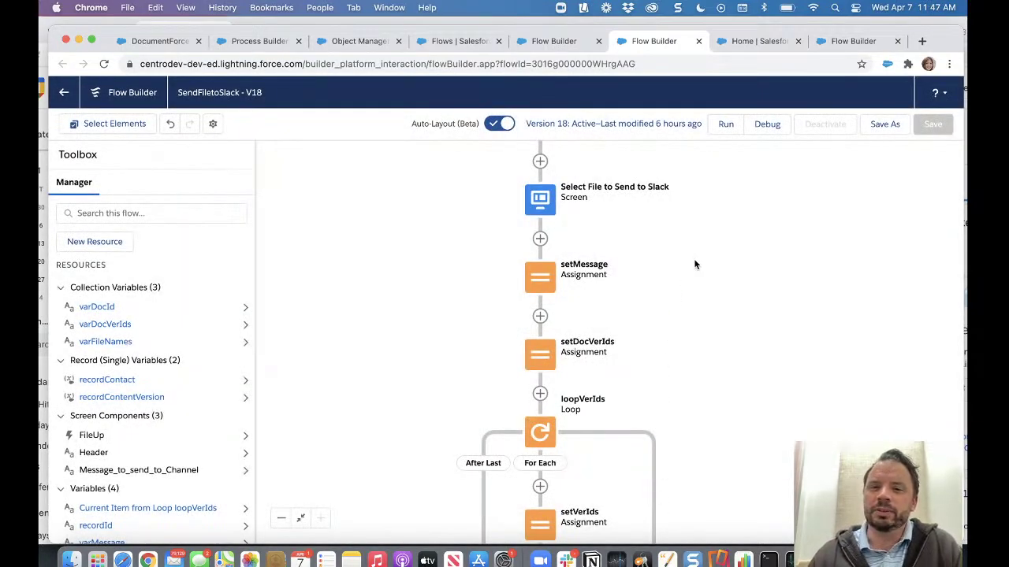
# - Change setMessage's value to the Message_to_send_to_Channel screen component and save the assignment
pyautogui.moveTo(694, 263); pyautogui.dragTo(682, 163)
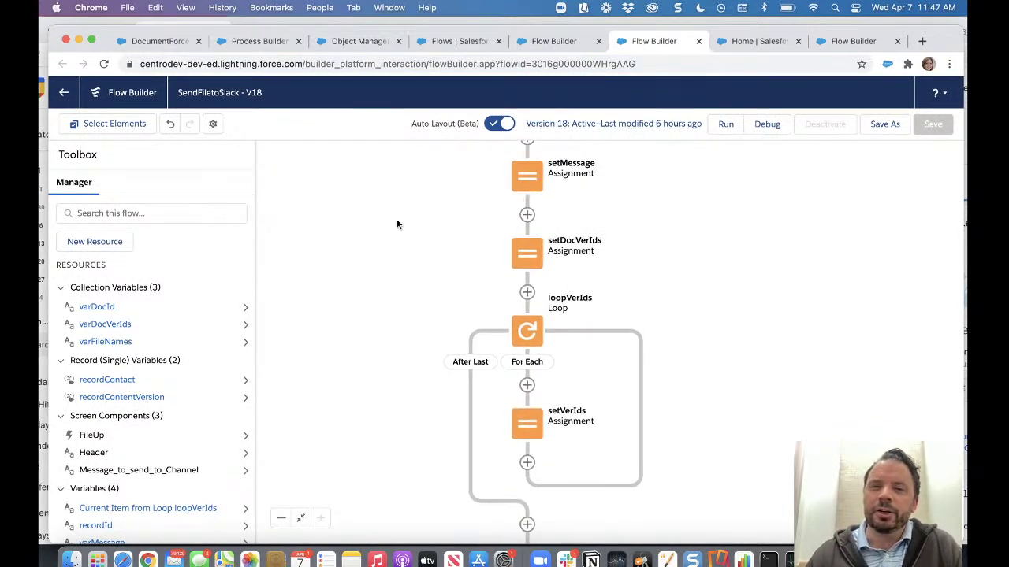
pyautogui.click(527, 175)
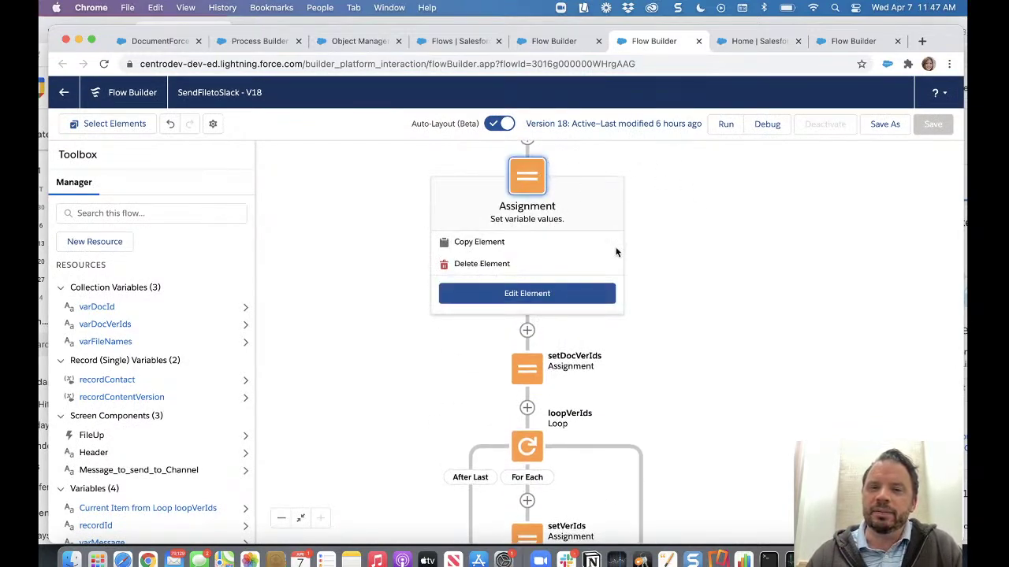
pyautogui.click(540, 293)
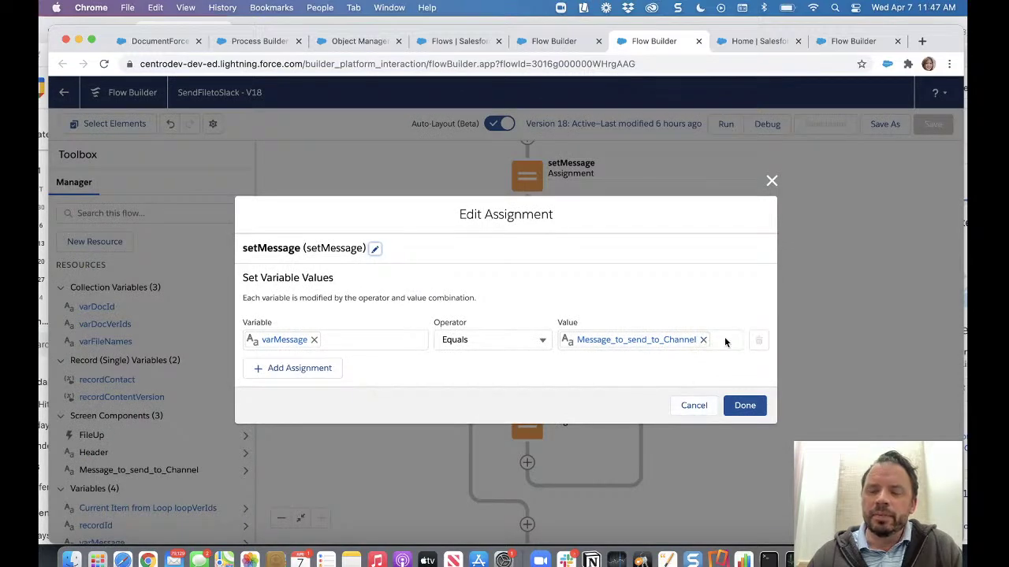
pyautogui.click(655, 349)
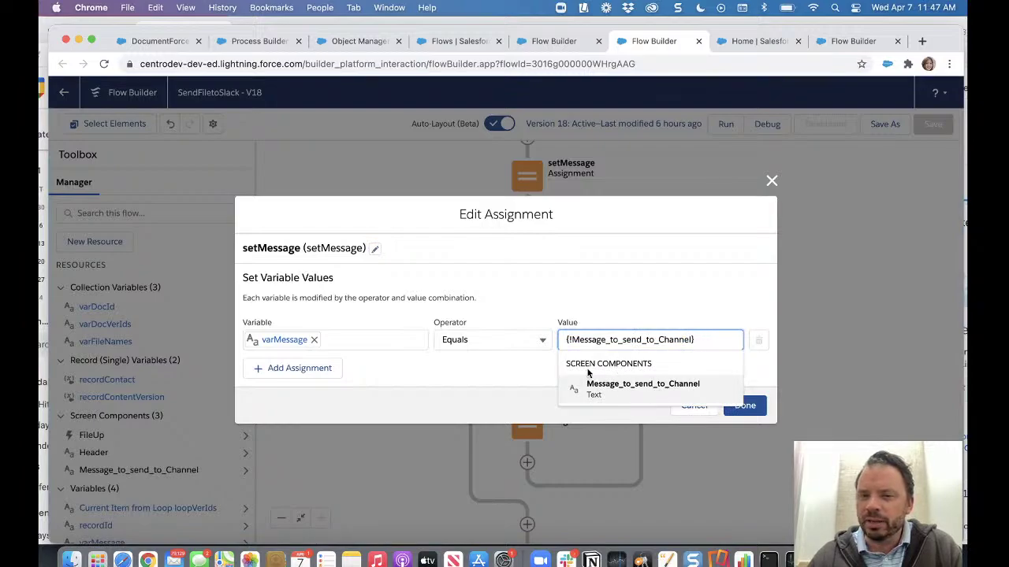
pyautogui.press('super+a')
pyautogui.press('BackSpace')
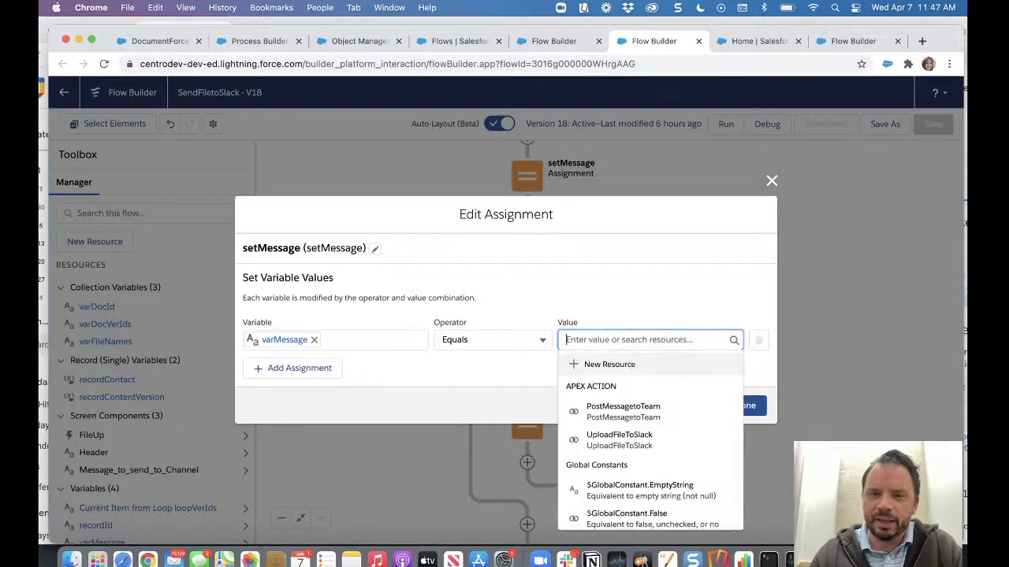
pyautogui.scroll(-5, 595, 488)
pyautogui.scroll(-2, 595, 492)
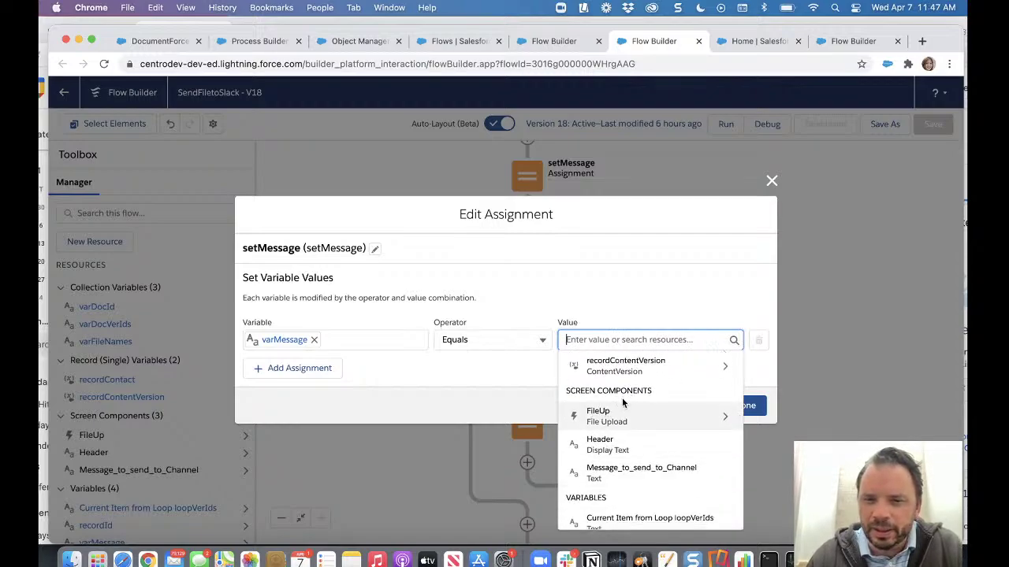
pyautogui.click(650, 473)
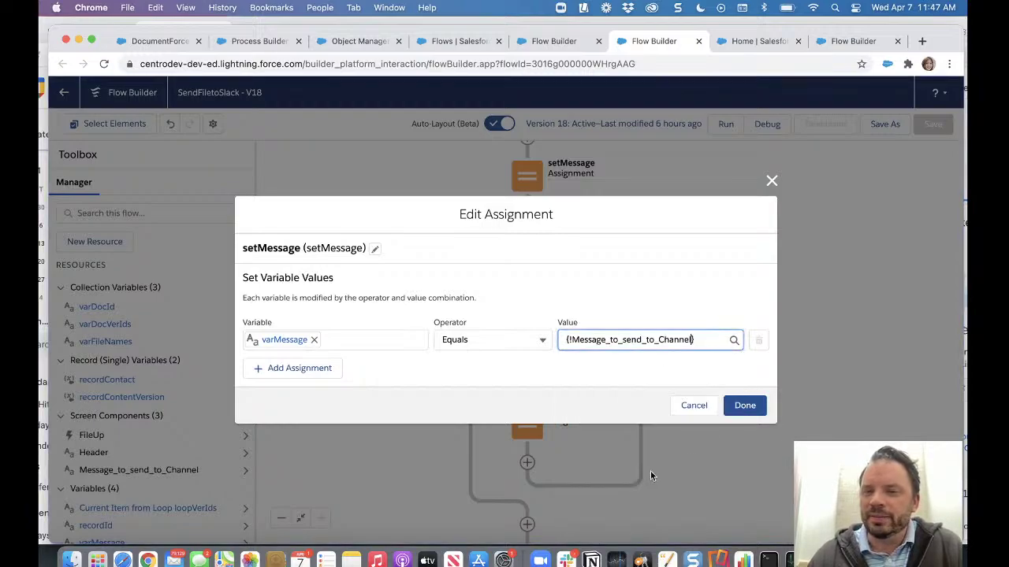
pyautogui.click(745, 406)
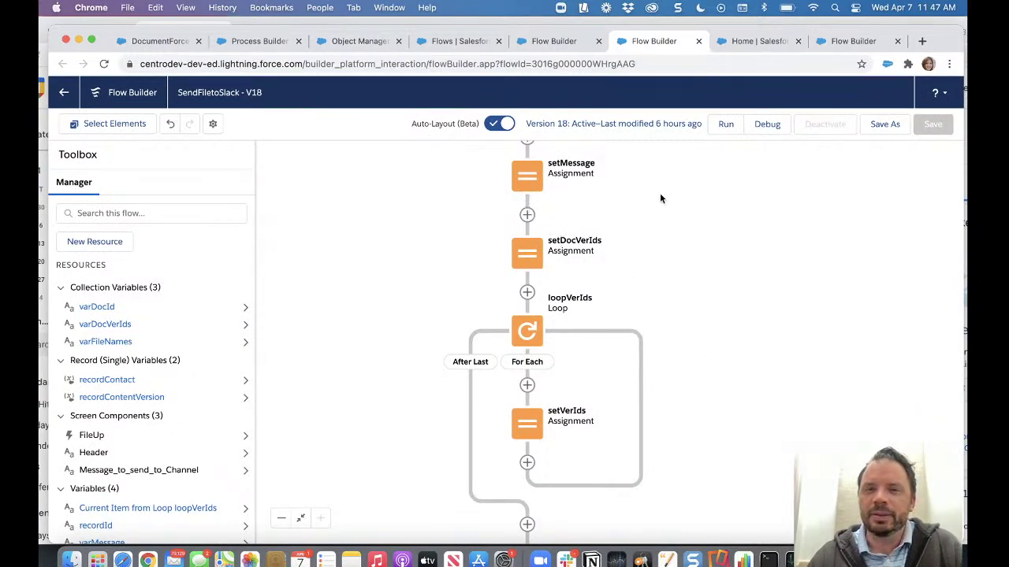
pyautogui.moveTo(660, 199); pyautogui.dragTo(668, 268)
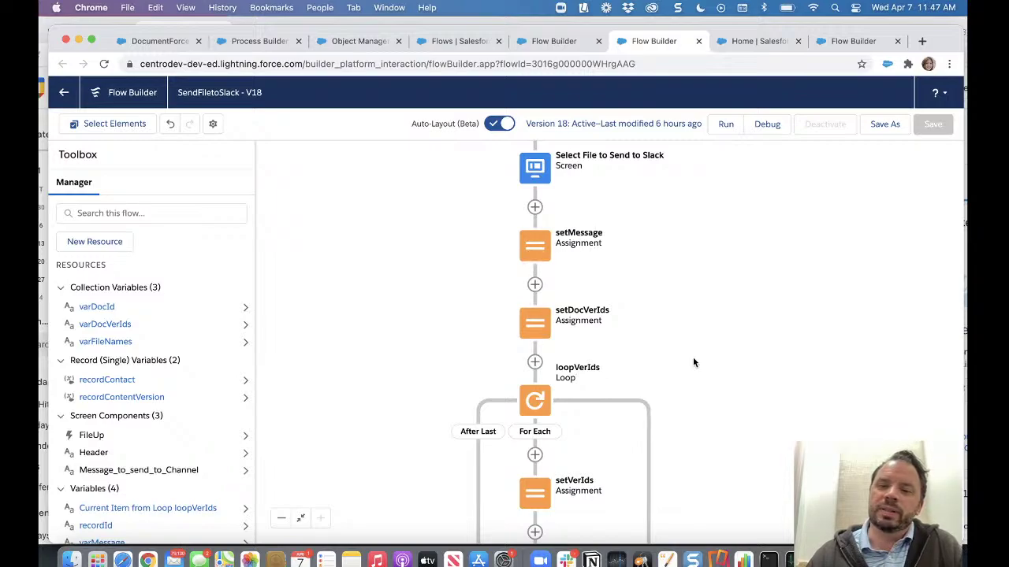
pyautogui.moveTo(694, 362); pyautogui.dragTo(693, 302)
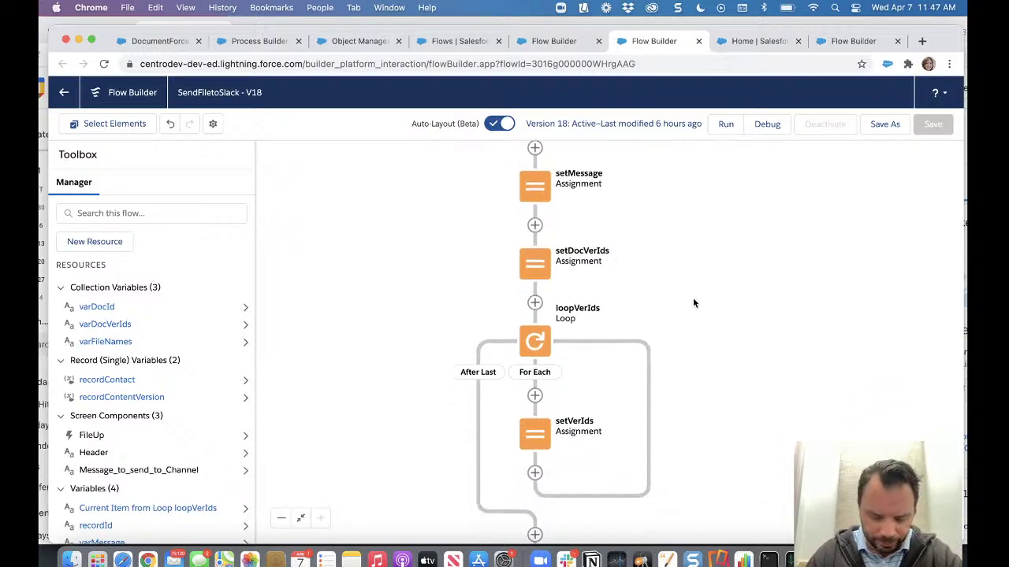
pyautogui.click(544, 272)
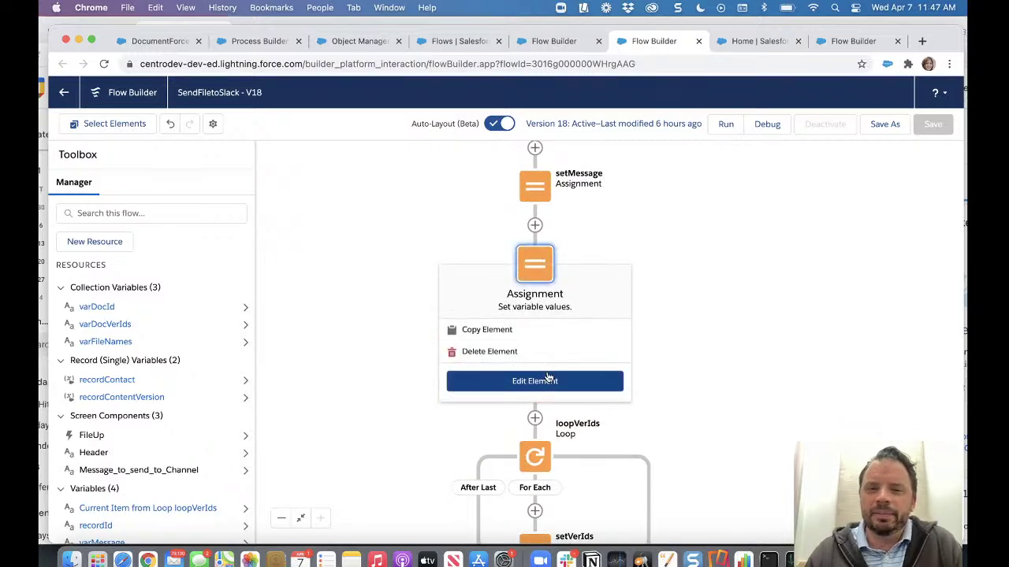
pyautogui.click(549, 379)
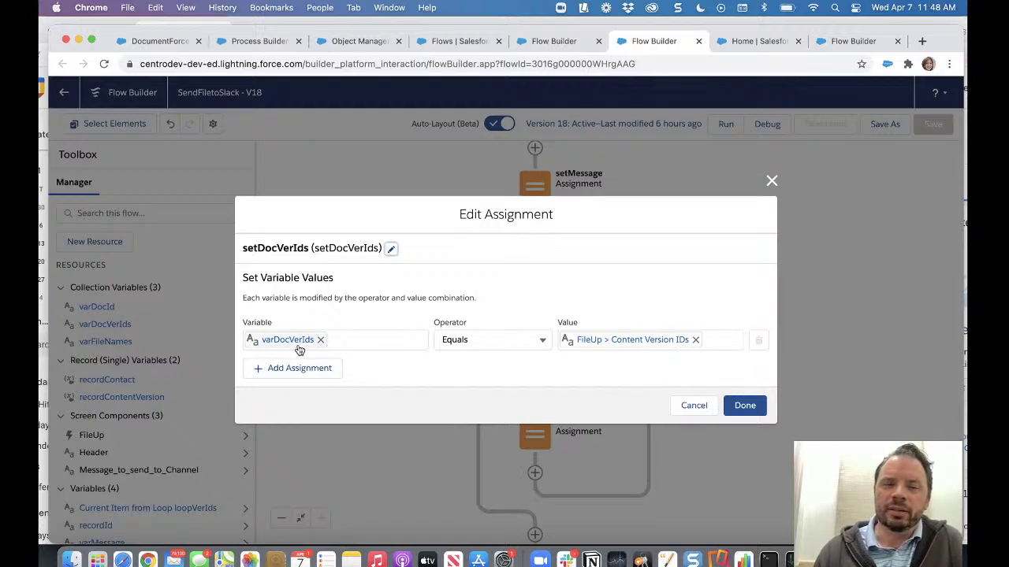
# - Close the setDocVerIds assignment and review the loopVerIds loop settings
pyautogui.click(743, 406)
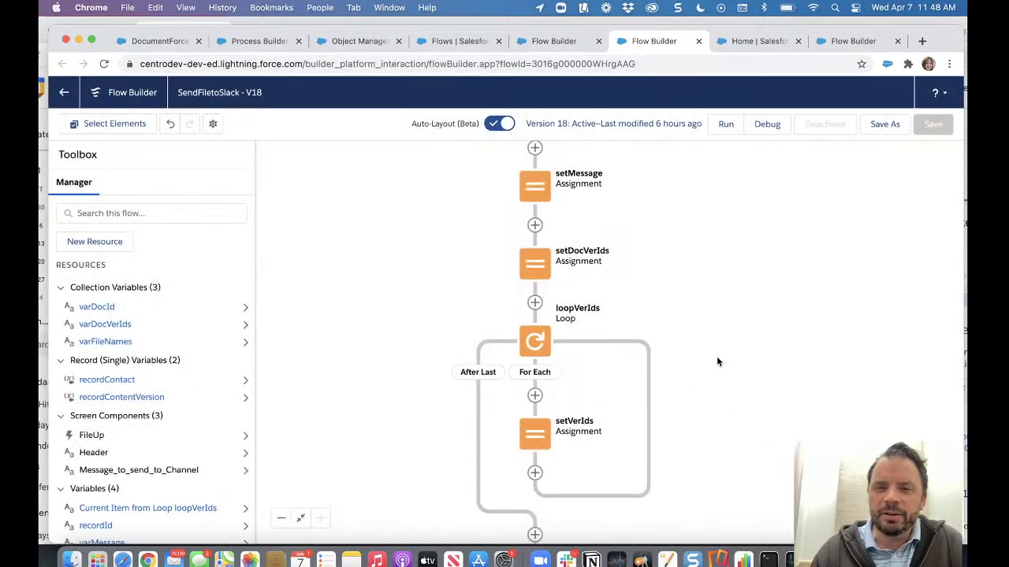
pyautogui.scroll(-3, 723, 358)
pyautogui.click(514, 248)
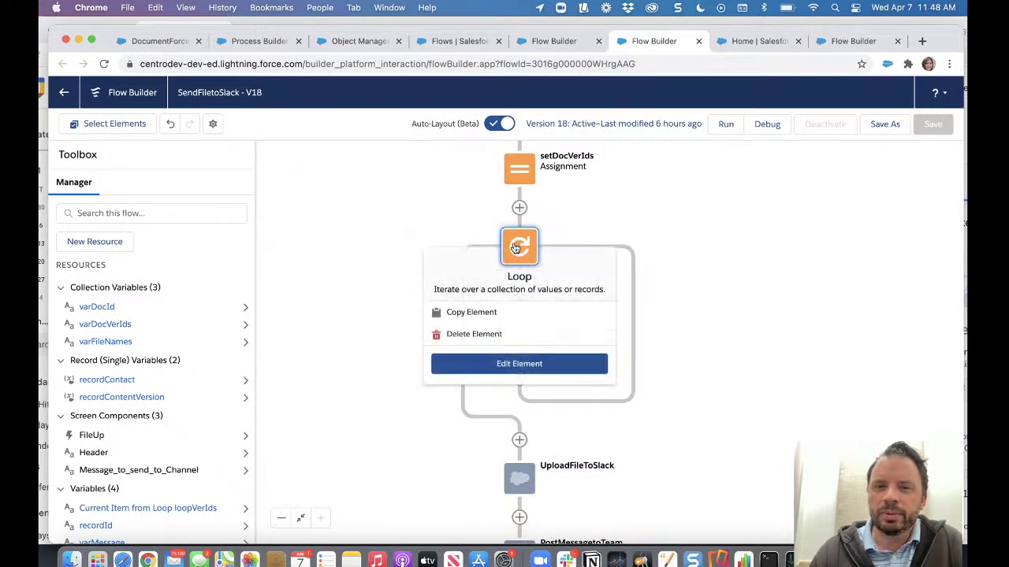
pyautogui.click(513, 367)
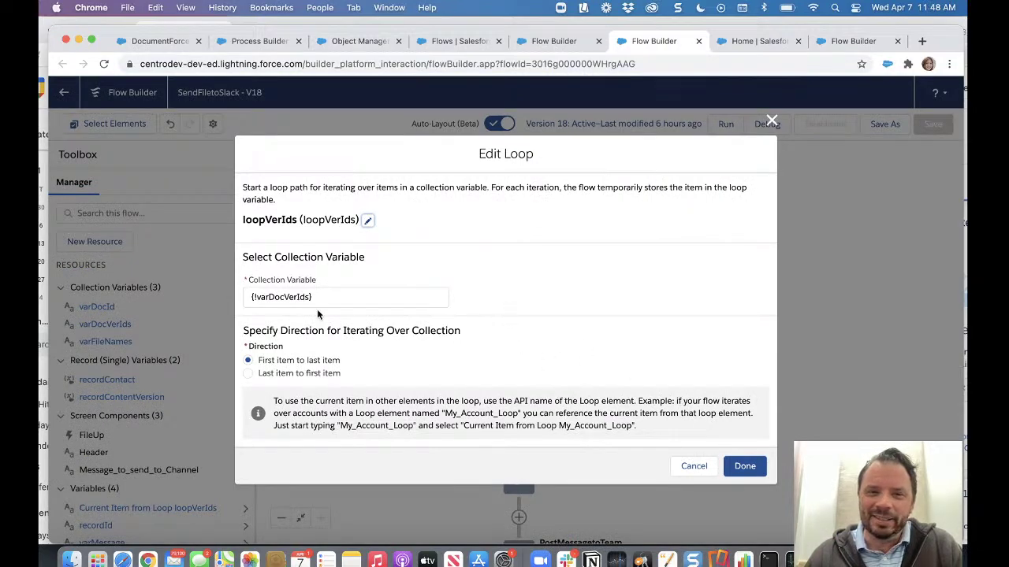
pyautogui.click(745, 471)
# - Review the setVerIds assignment inside the loop, then bring the Slack upload steps into view
pyautogui.click(518, 339)
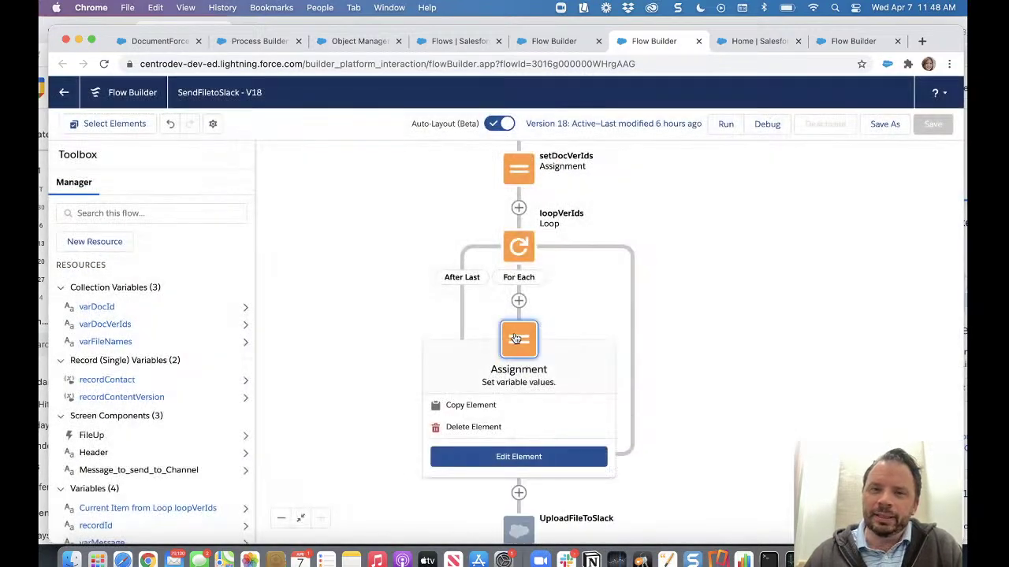
pyautogui.click(522, 461)
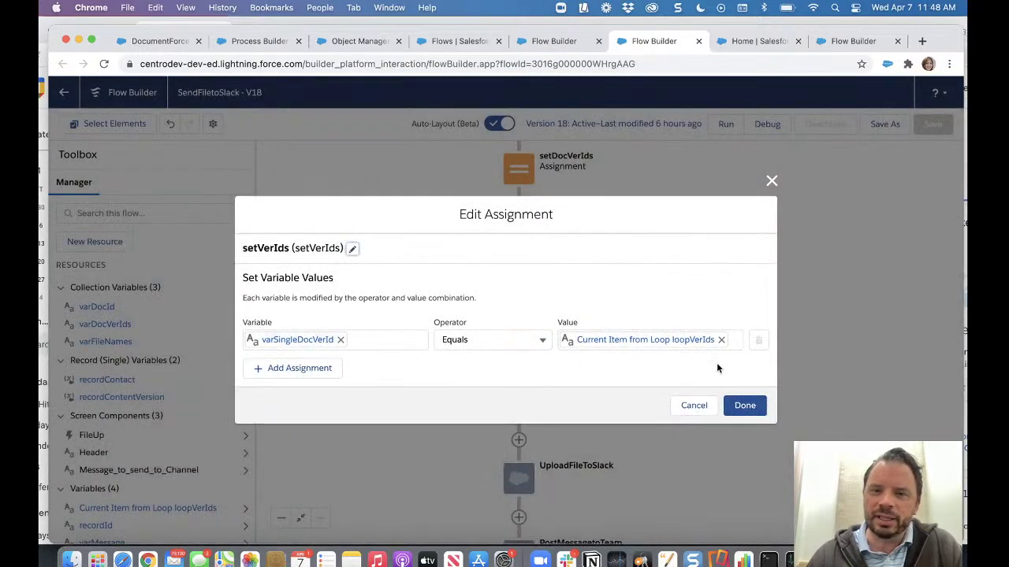
pyautogui.click(758, 407)
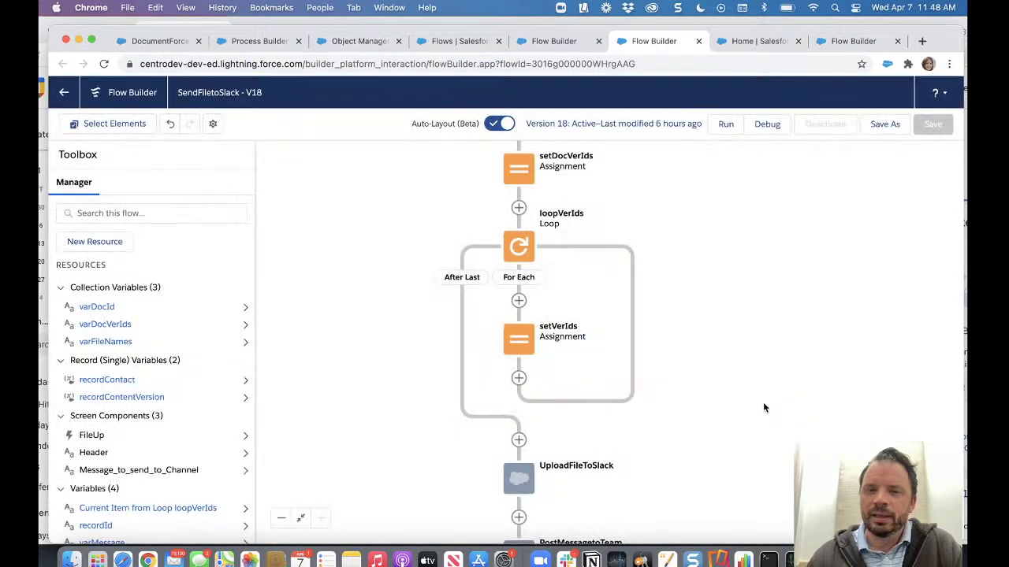
pyautogui.moveTo(705, 414); pyautogui.dragTo(699, 342)
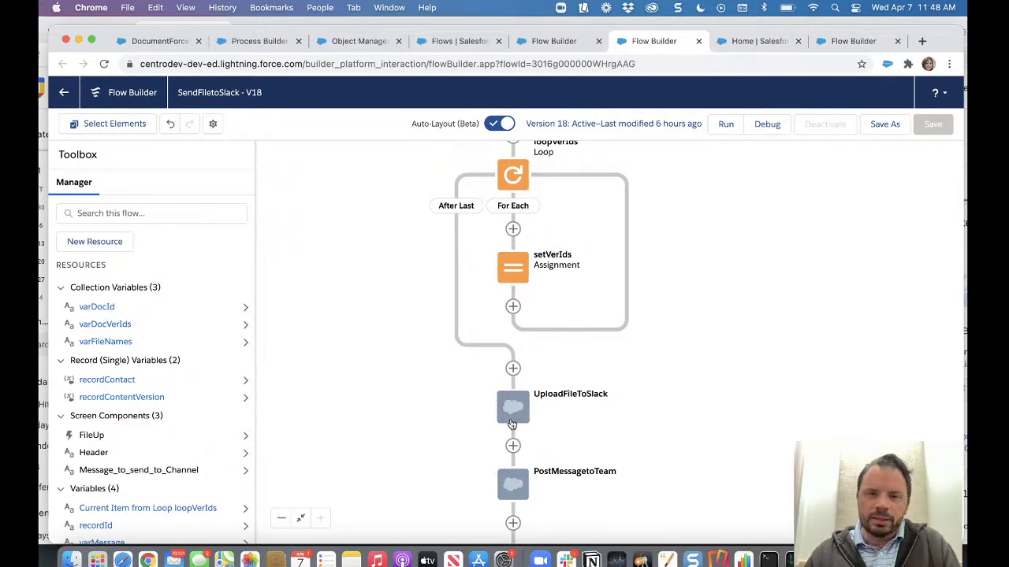
# - In UploadFileToSlack, clear the Channel Id value and paste the original channel ID back
pyautogui.click(512, 417)
pyautogui.doubleClick(512, 418)
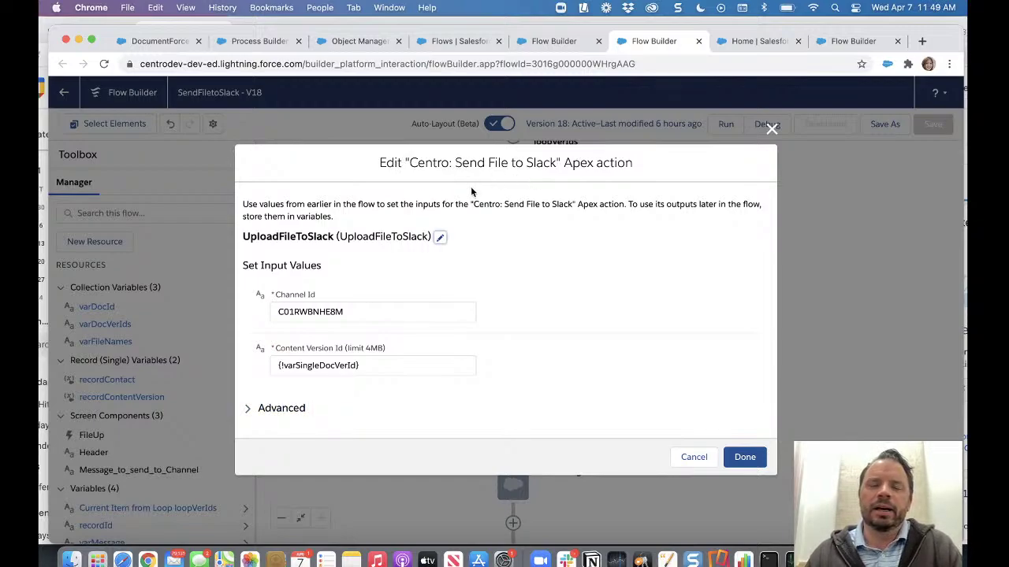
pyautogui.click(396, 306)
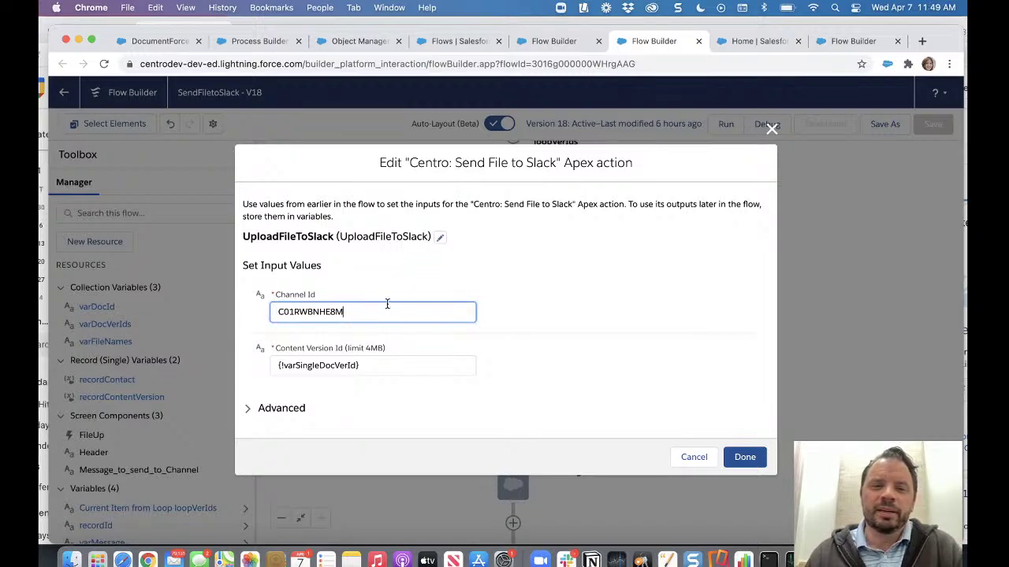
pyautogui.moveTo(380, 313); pyautogui.dragTo(197, 317)
pyautogui.press('super+c')
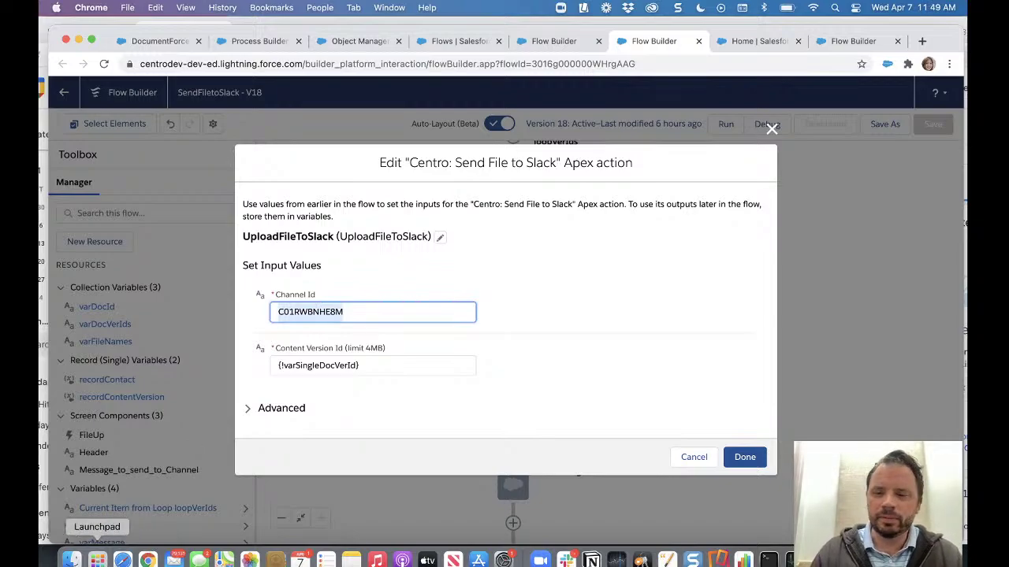
pyautogui.press('BackSpace')
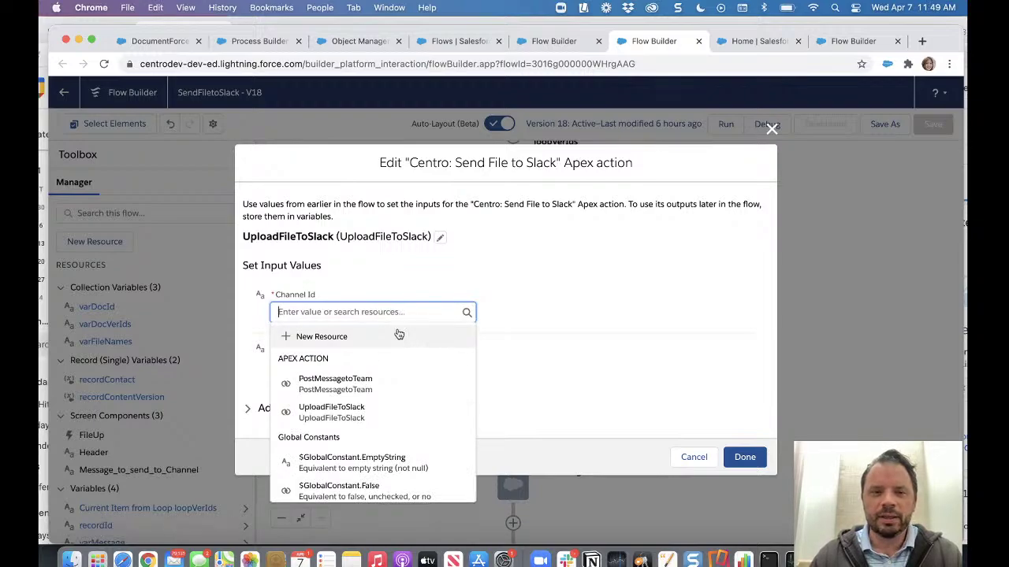
pyautogui.scroll(-2, 348, 415)
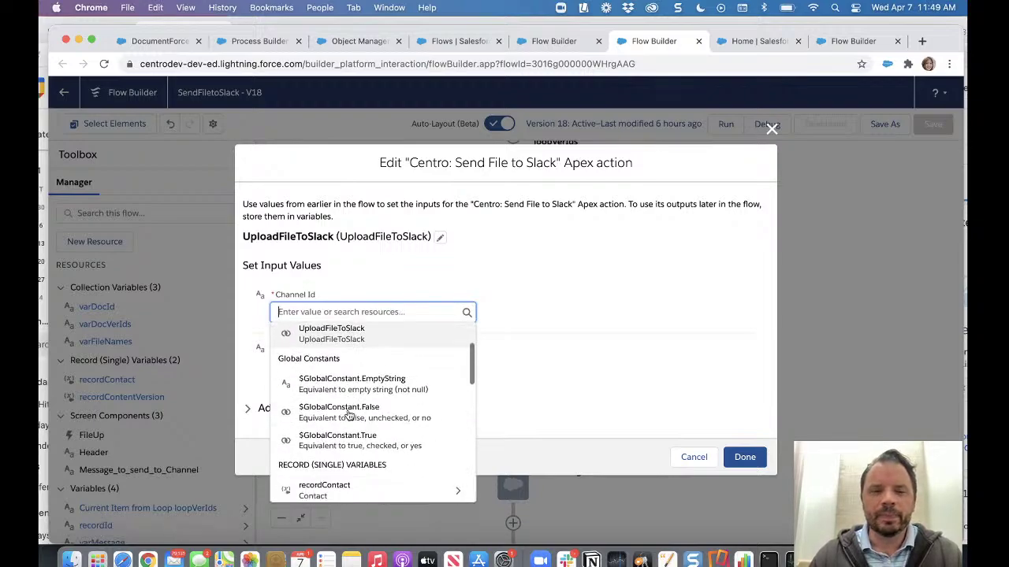
pyautogui.click(352, 268)
pyautogui.click(323, 305)
pyautogui.press('super+v')
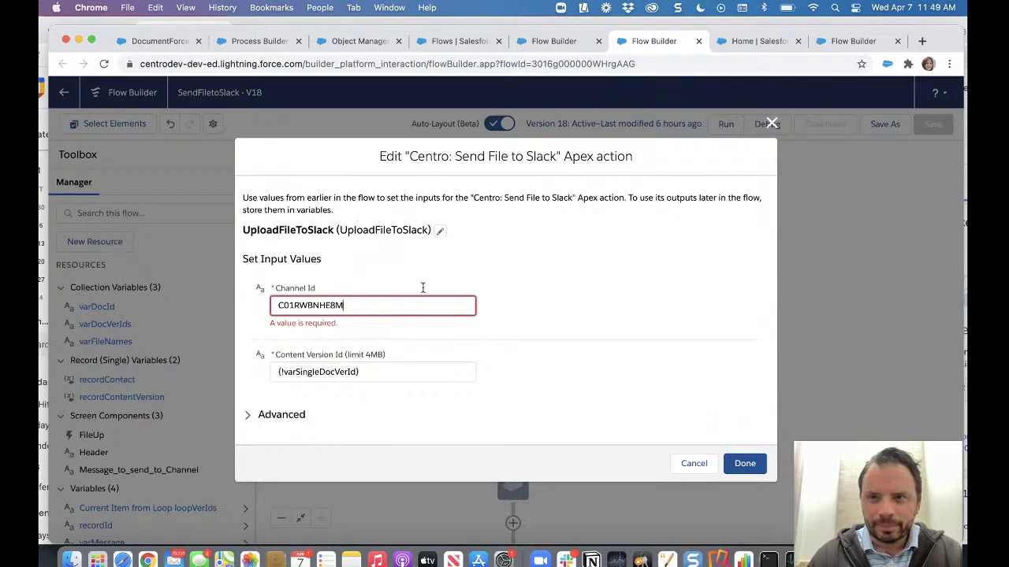
# - Open the Slack web workspace in a new Chrome tab
pyautogui.click(922, 41)
pyautogui.write('sl')
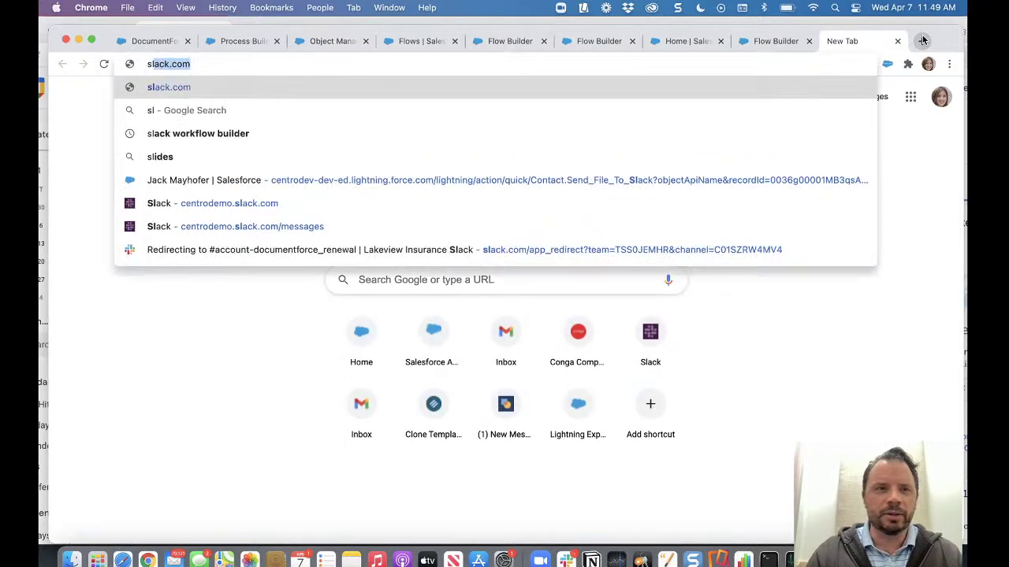
pyautogui.write('a')
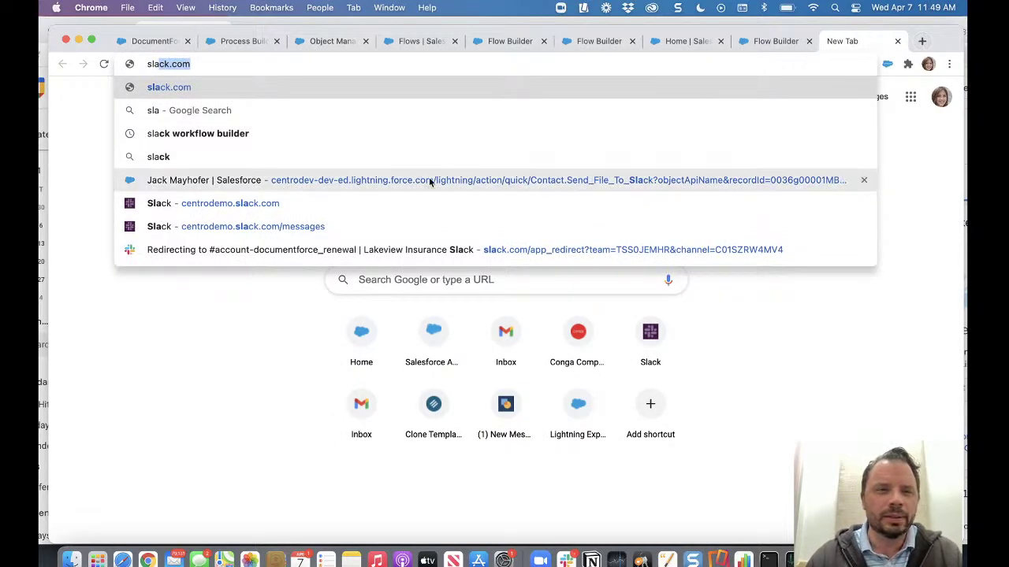
pyautogui.click(352, 203)
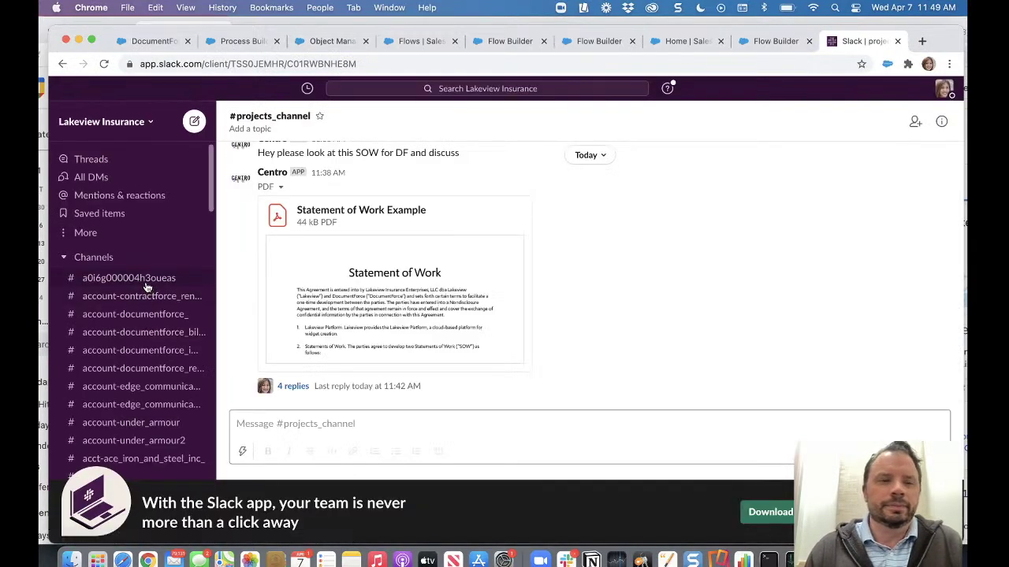
# - Open #account-contractforce_renewal2022 and highlight the channel and workspace IDs in its URL
pyautogui.click(146, 284)
pyautogui.click(144, 298)
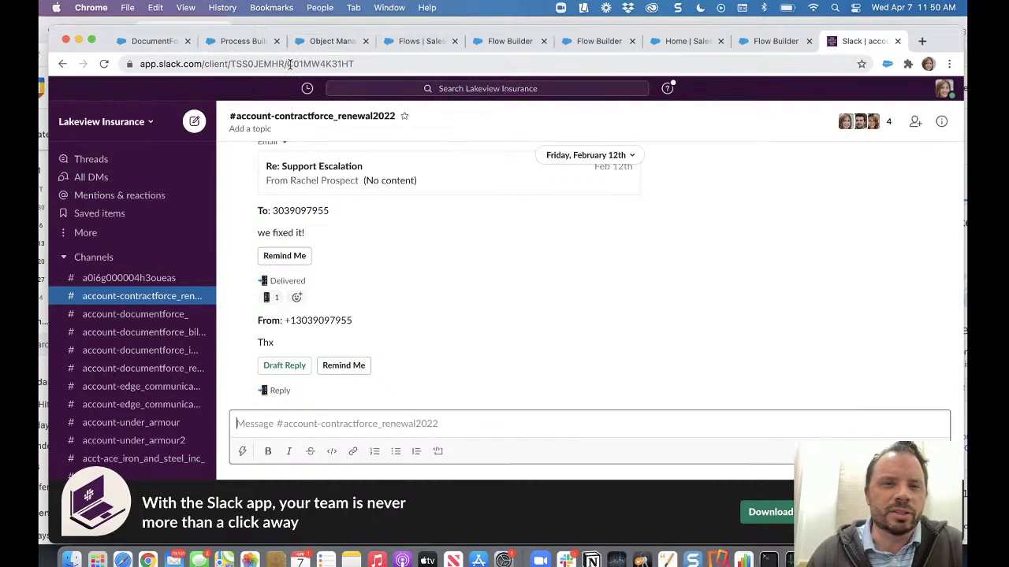
pyautogui.moveTo(288, 65); pyautogui.dragTo(376, 64)
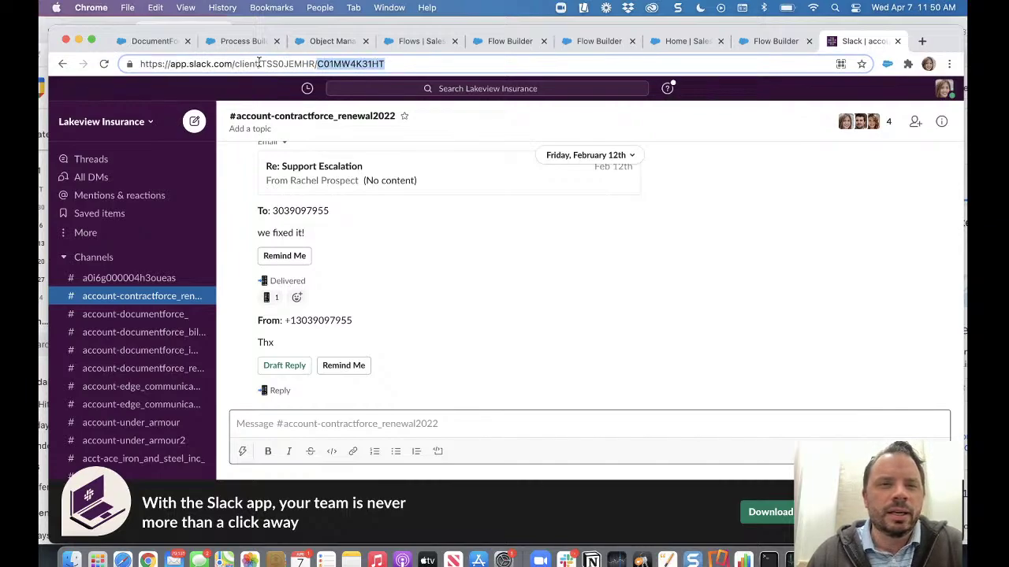
pyautogui.moveTo(262, 65); pyautogui.dragTo(318, 63)
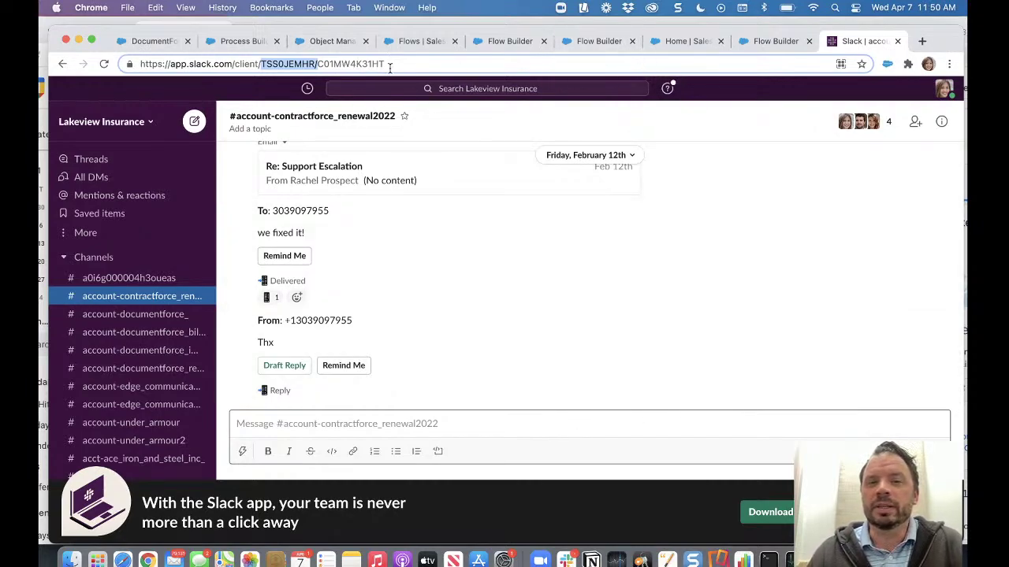
# - Back in Flow Builder, confirm the UploadFileToSlack settings and show the final flow steps
pyautogui.click(606, 42)
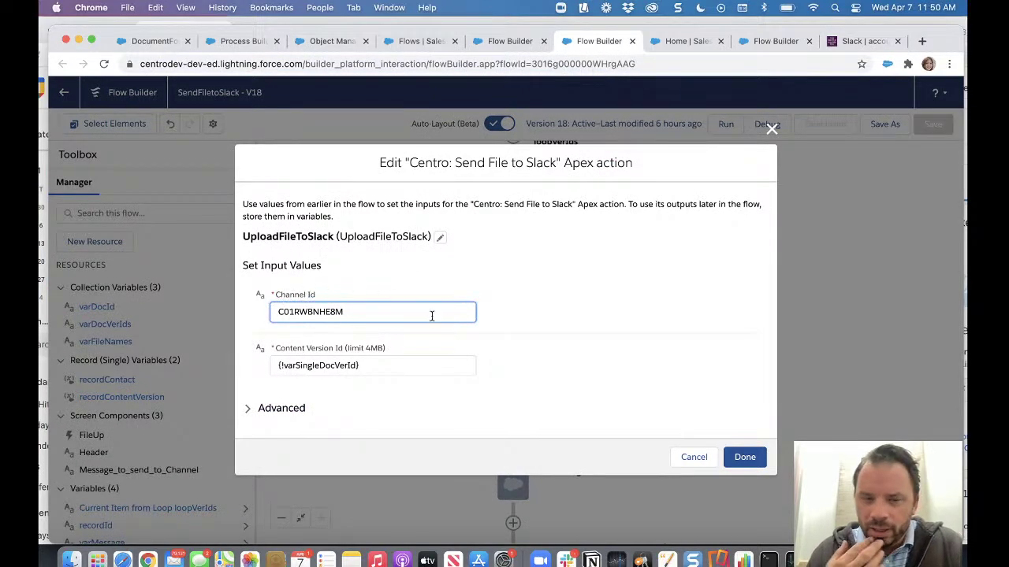
pyautogui.click(745, 457)
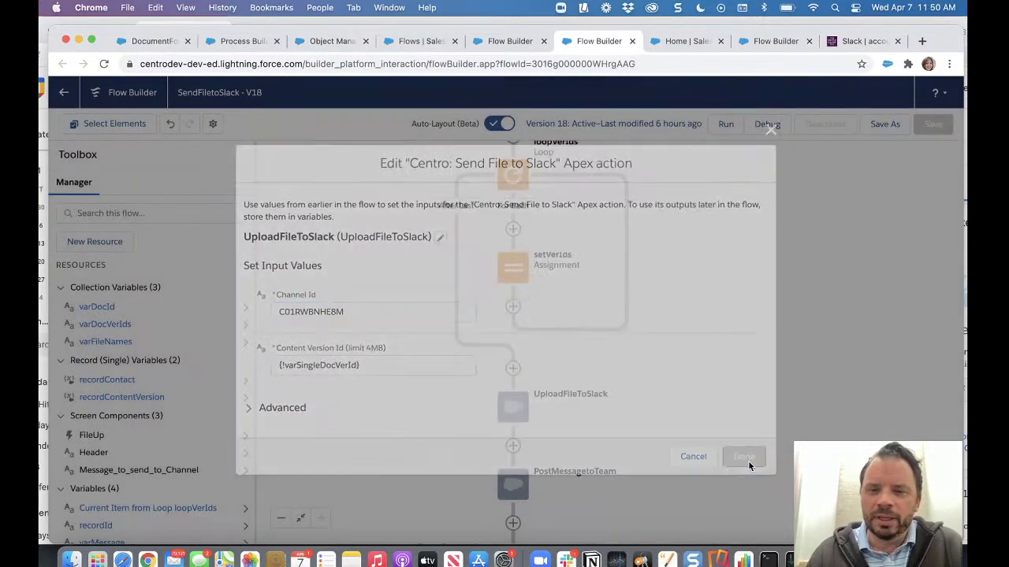
pyautogui.moveTo(698, 435); pyautogui.dragTo(687, 316)
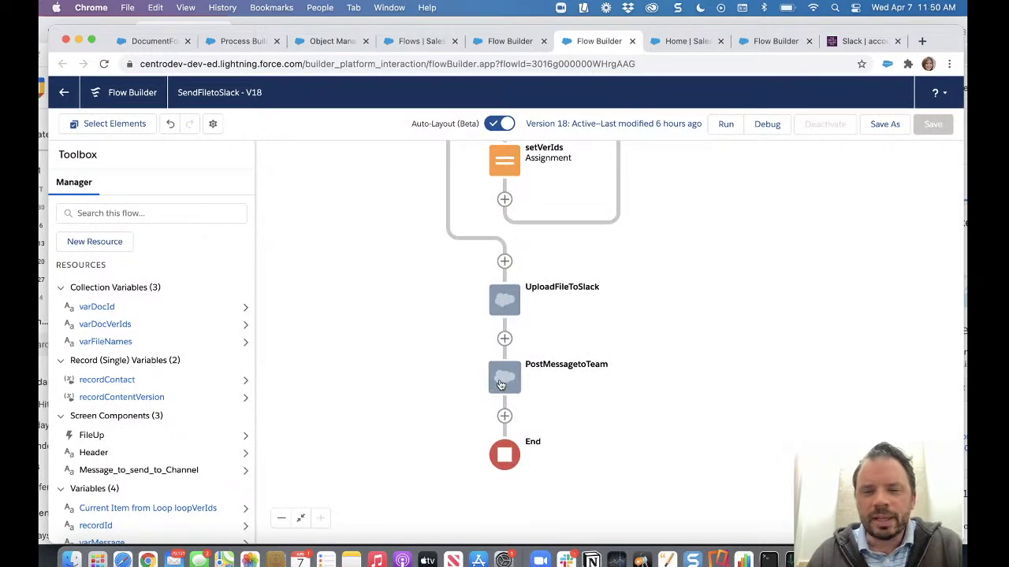
# - Review PostMessagetoTeam's channel and message, then view #projects_channel in the Slack app
pyautogui.doubleClick(502, 380)
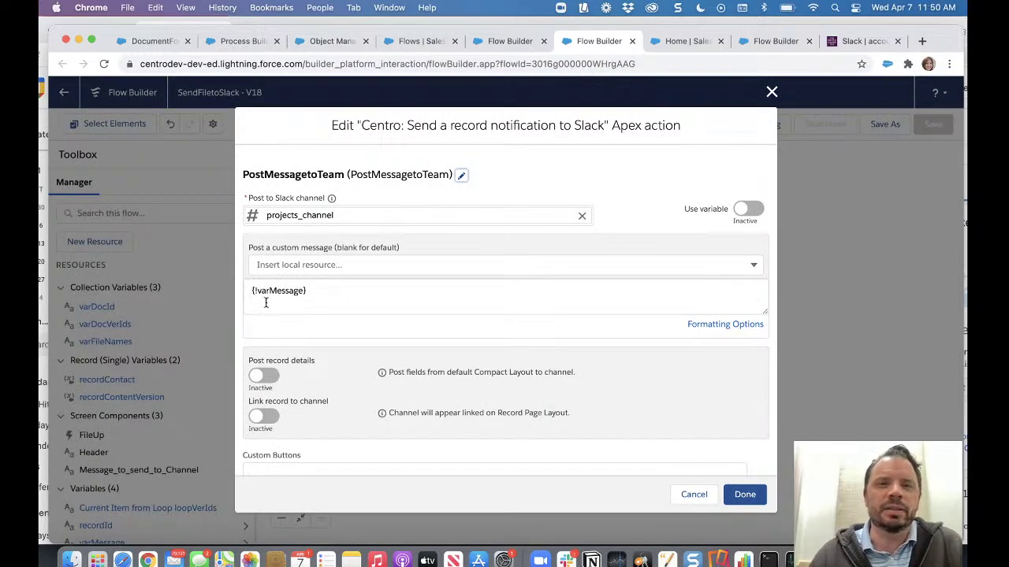
pyautogui.scroll(-4, 326, 331)
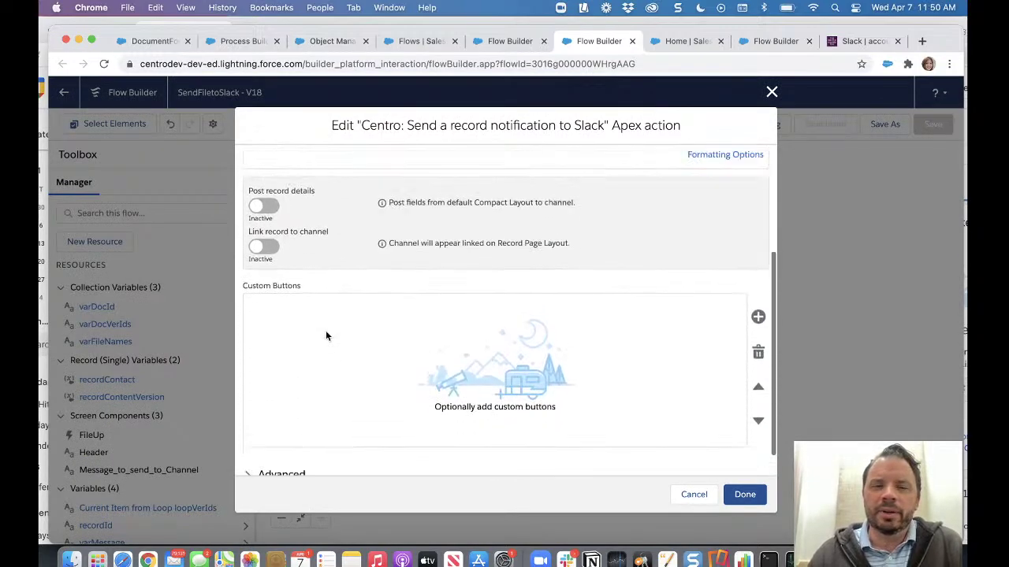
pyautogui.scroll(2, 326, 330)
pyautogui.scroll(2, 325, 335)
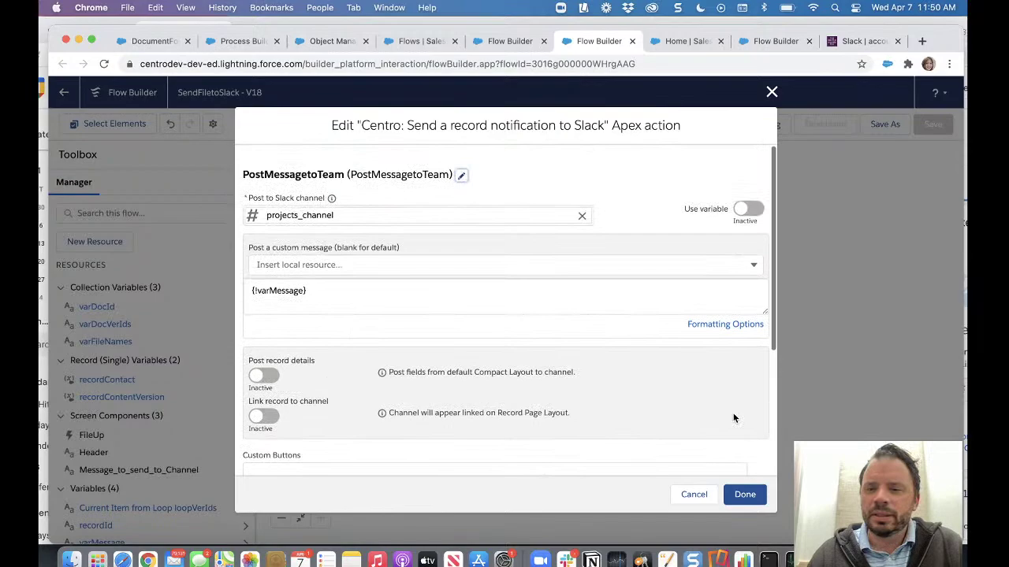
pyautogui.click(743, 496)
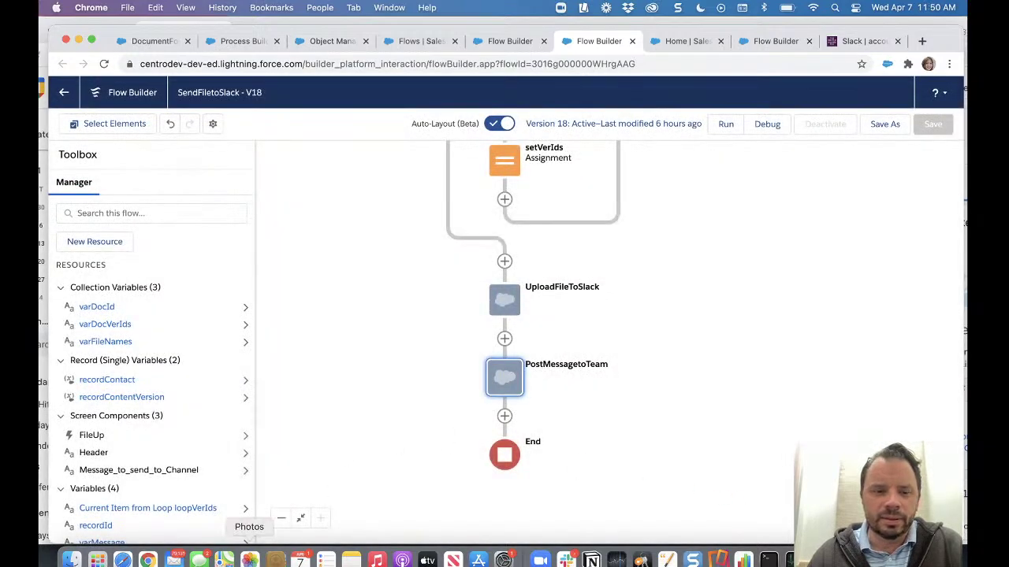
pyautogui.click(564, 560)
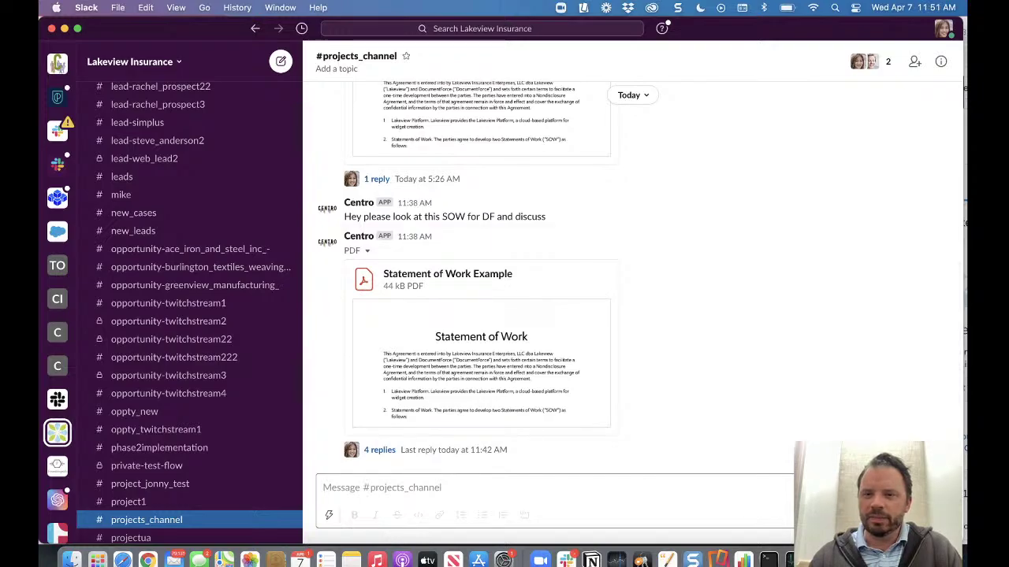
pyautogui.press('super+Tab')
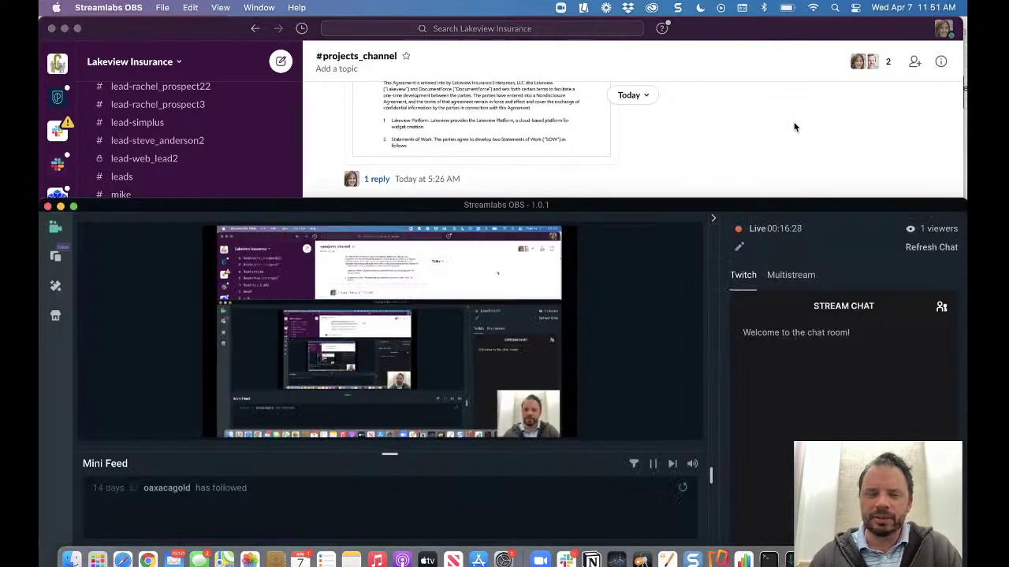
pyautogui.press('super+Tab')
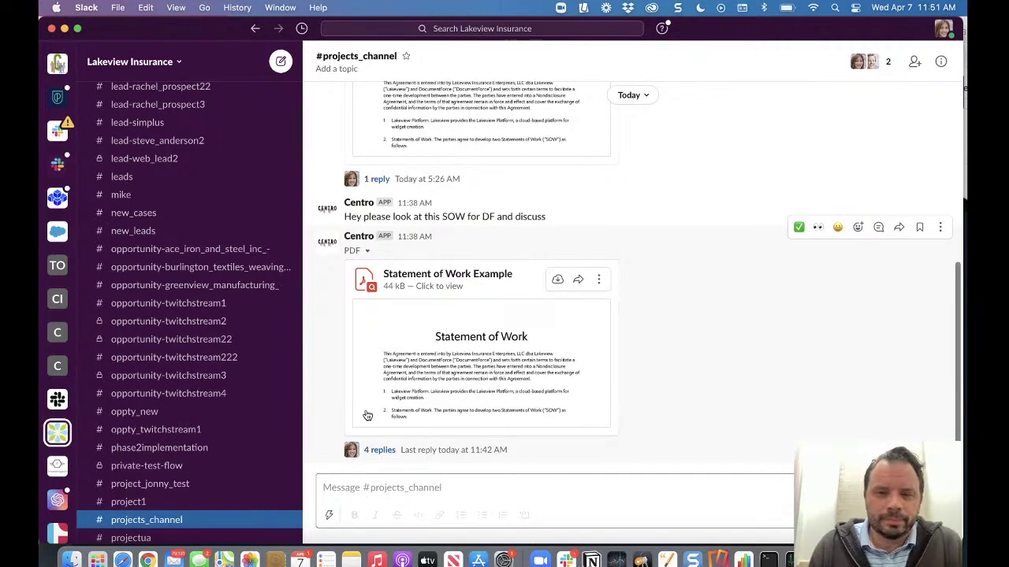
pyautogui.click(457, 279)
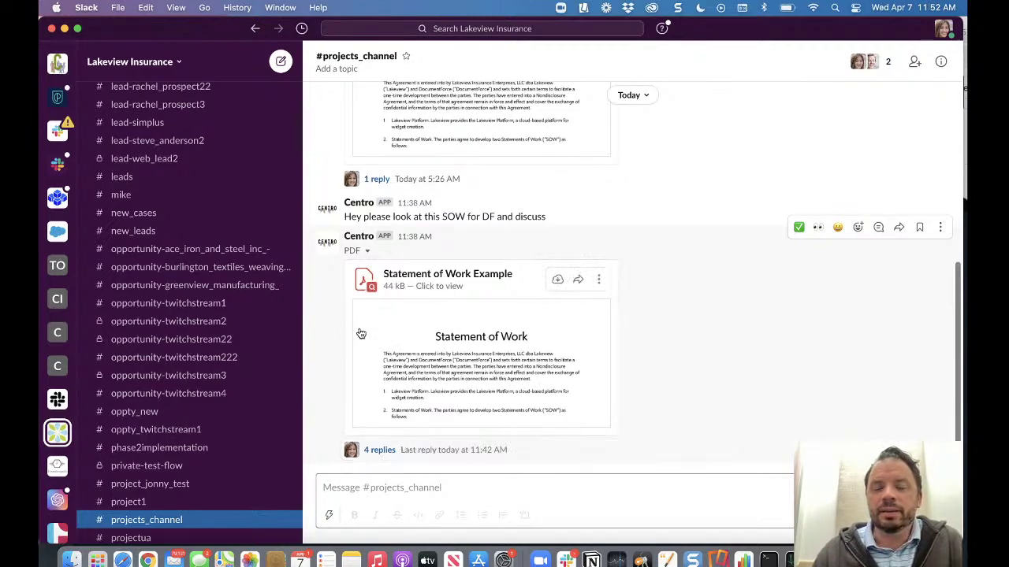
pyautogui.click(599, 279)
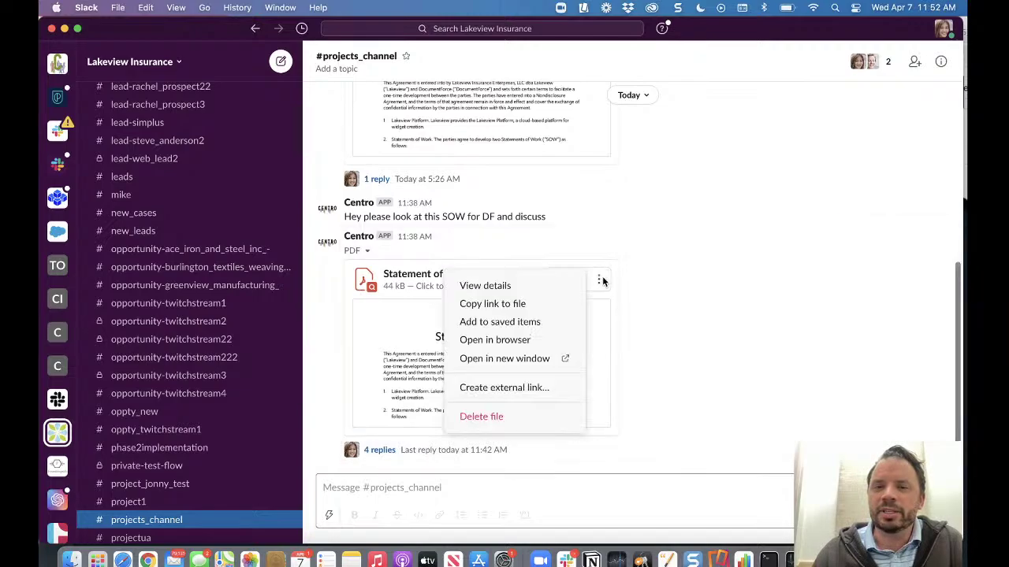
pyautogui.click(672, 266)
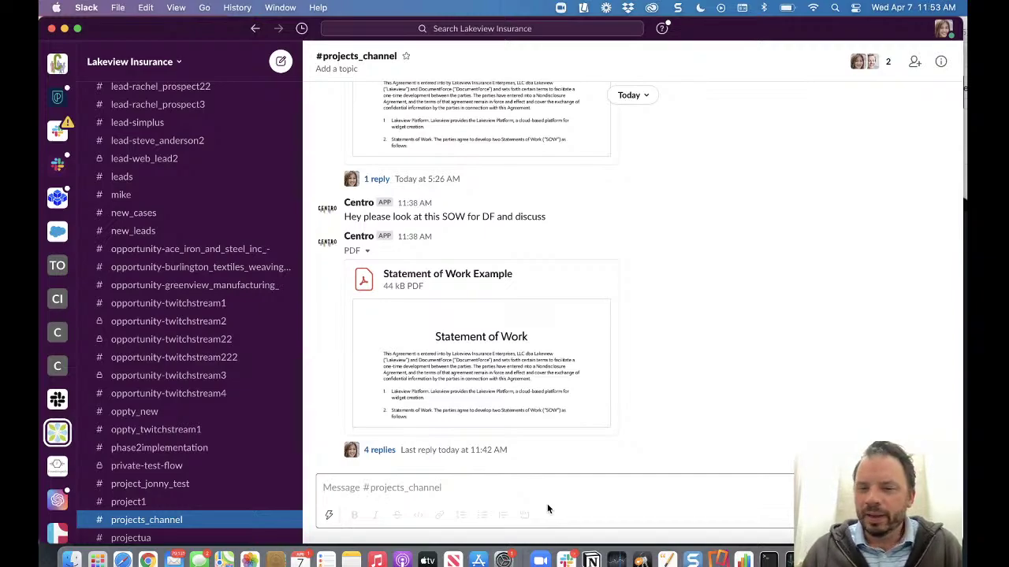
pyautogui.press('super+Tab')
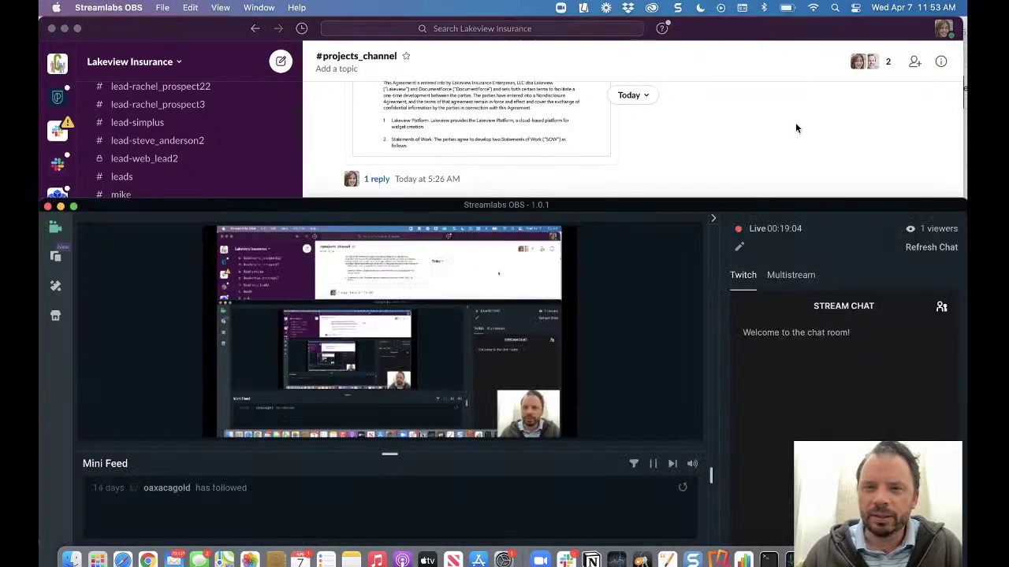
pyautogui.click(784, 282)
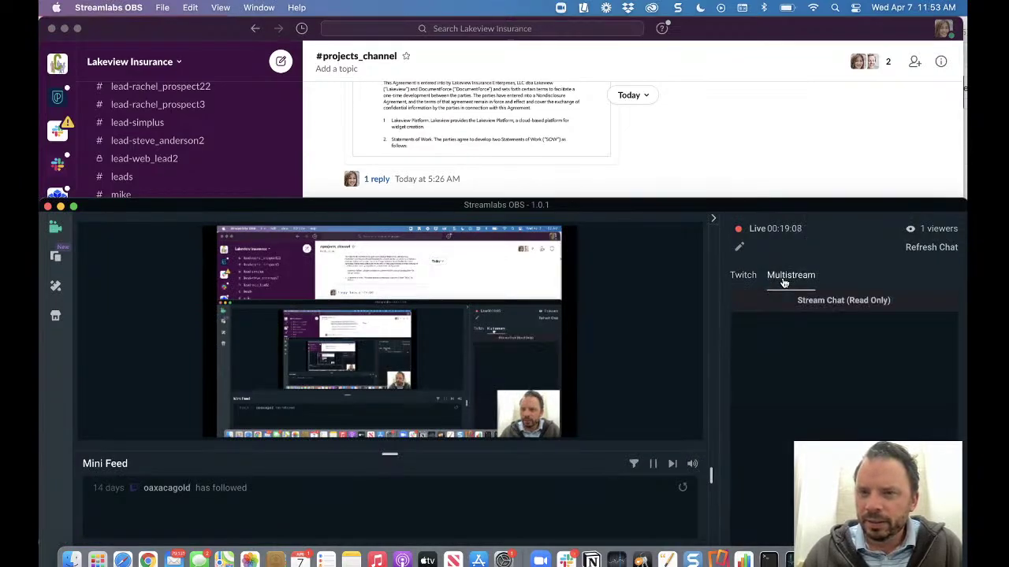
pyautogui.click(739, 276)
pyautogui.click(788, 152)
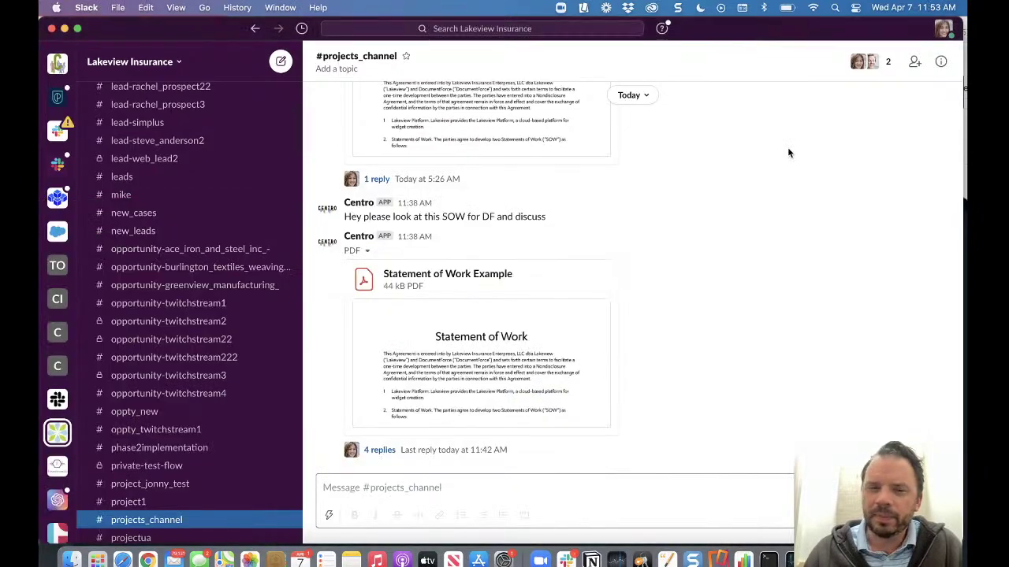